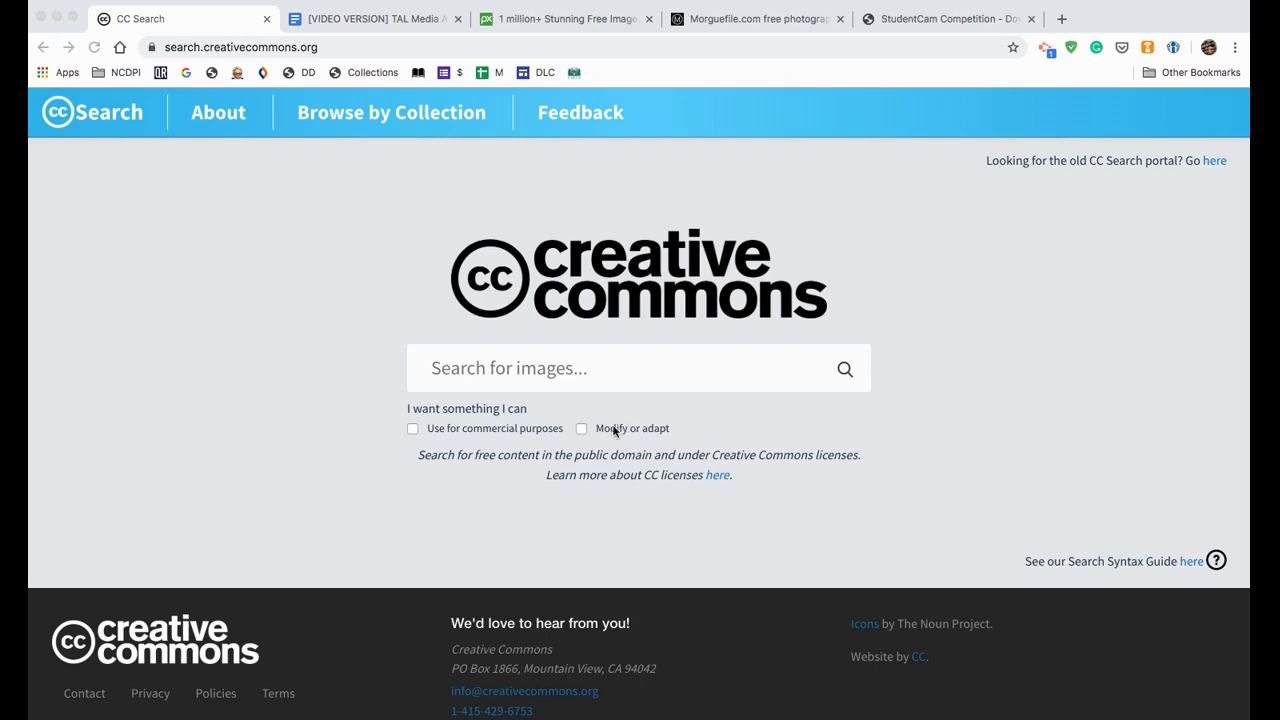
Step: Search for images of "large crowds" and open the photo of the crowd in front of the domed, columned building
{"action": "left_click", "coordinate": [487, 370]}
{"action": "type", "text": "large crowds"}
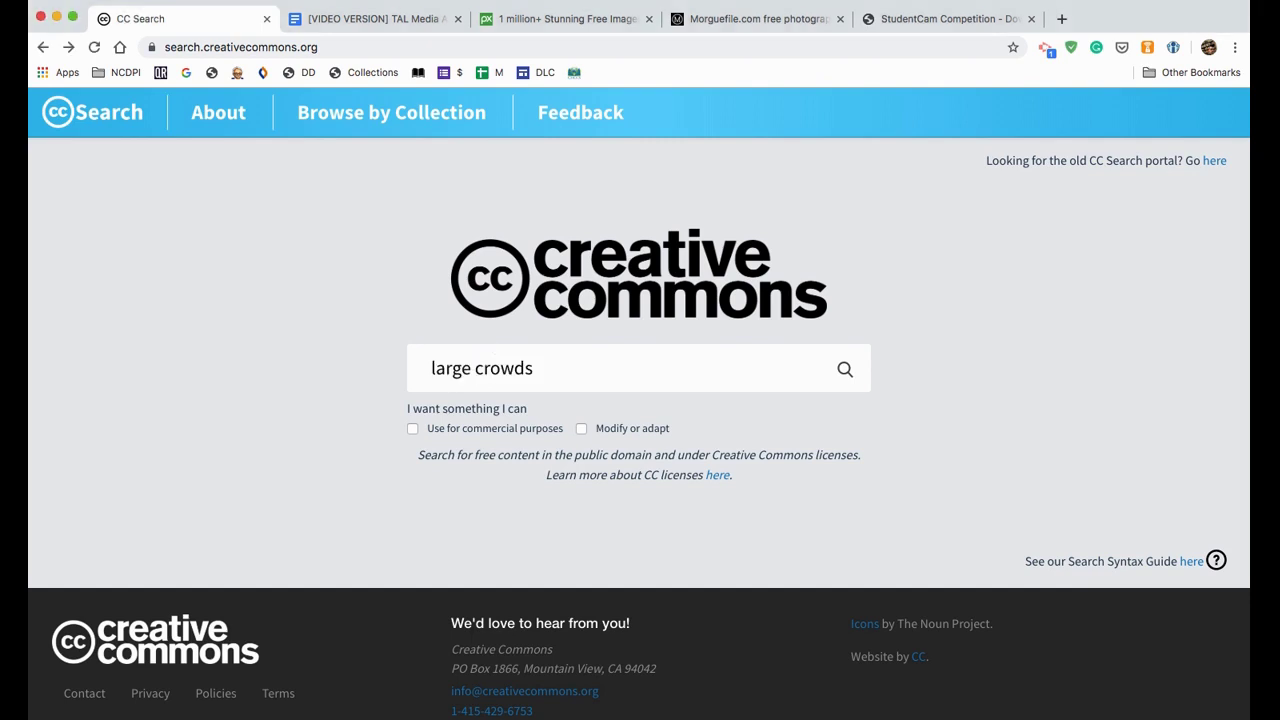
{"action": "key", "text": "Return"}
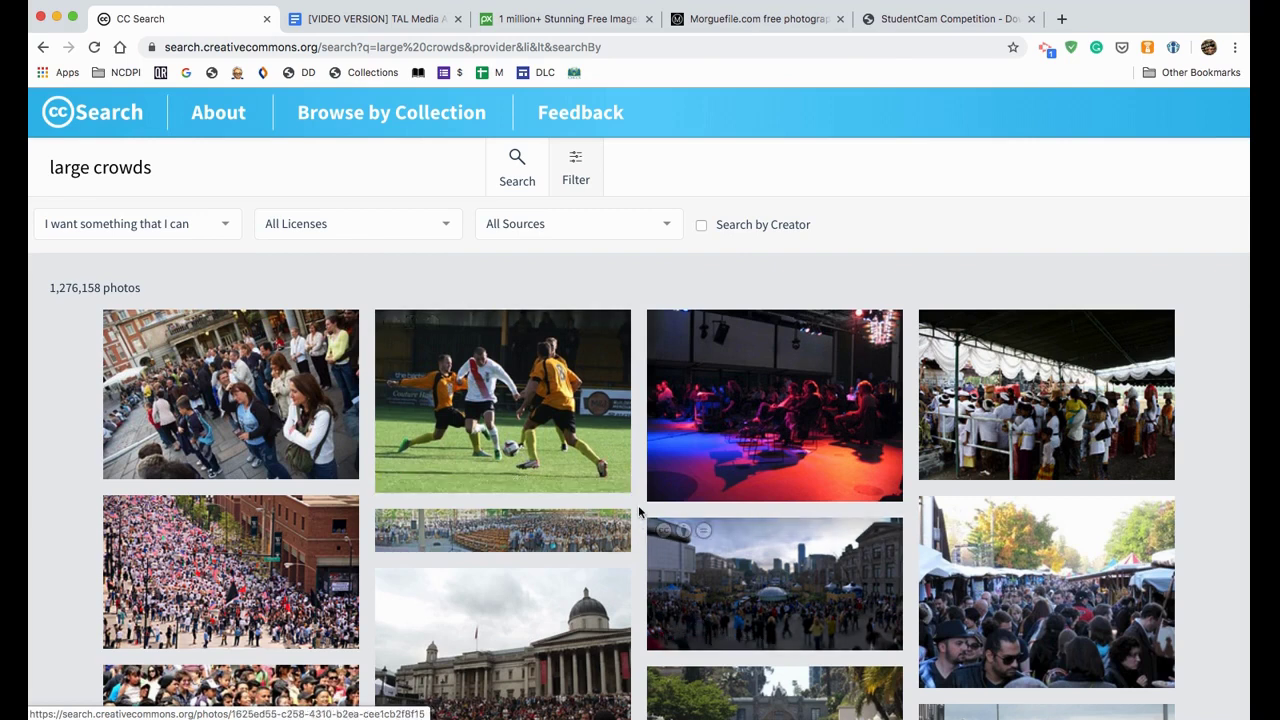
{"action": "scroll", "coordinate": [641, 511], "scroll_direction": "down", "scroll_amount": 2}
{"action": "scroll", "coordinate": [641, 511], "scroll_direction": "down", "scroll_amount": 3}
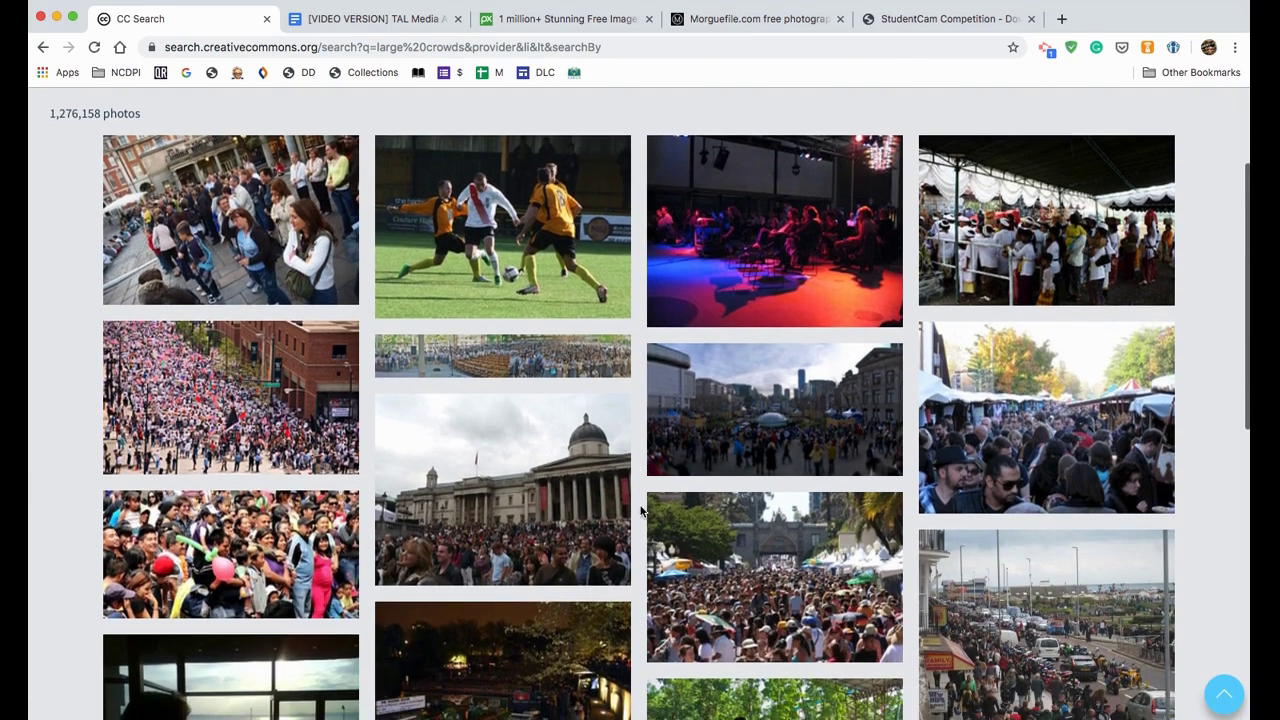
{"action": "left_click", "coordinate": [564, 441]}
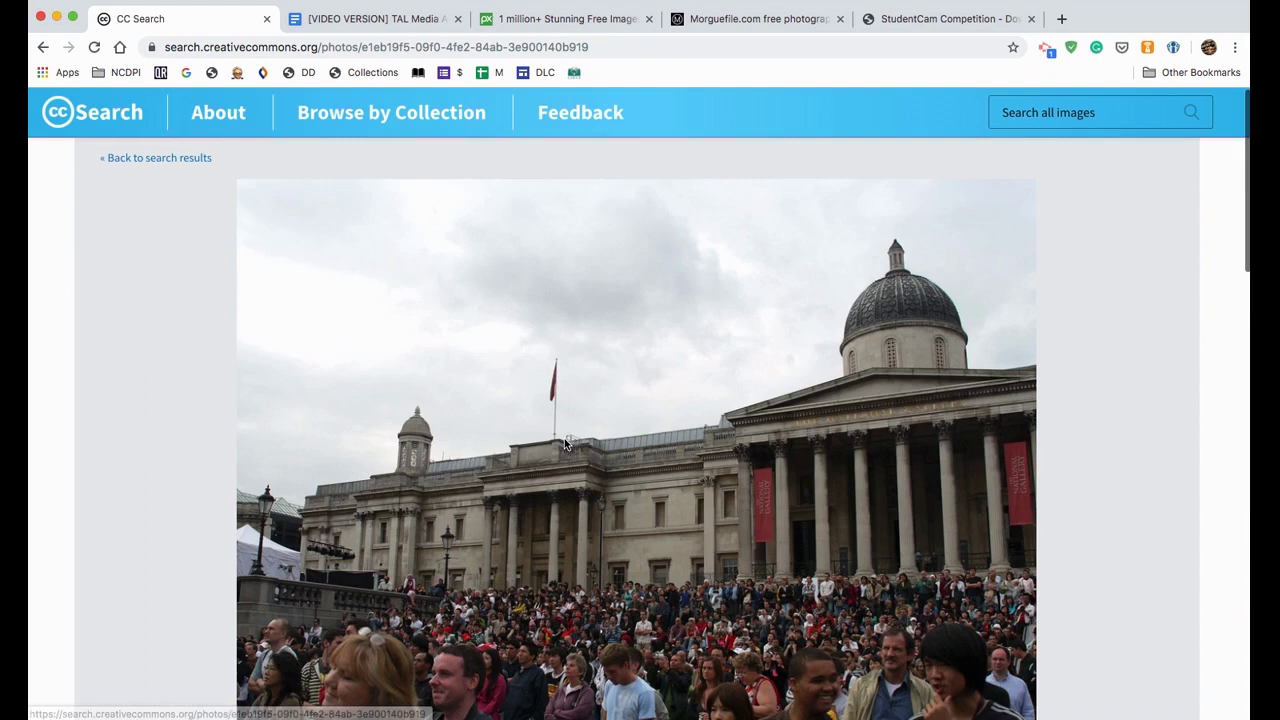
Step: Copy the attribution of the photo "Crowds at the Olympics launch" as rich text
{"action": "scroll", "coordinate": [564, 441], "scroll_direction": "down", "scroll_amount": 3}
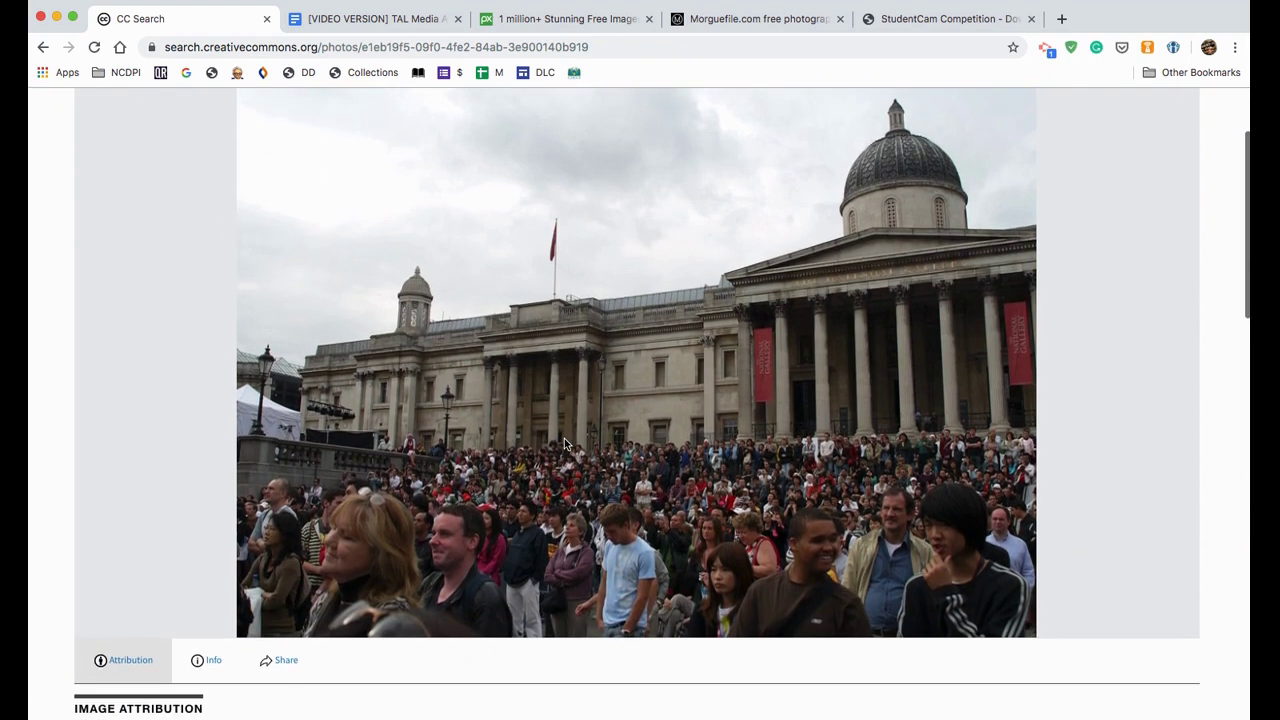
{"action": "scroll", "coordinate": [564, 444], "scroll_direction": "down", "scroll_amount": 1}
{"action": "scroll", "coordinate": [564, 444], "scroll_direction": "down", "scroll_amount": 4}
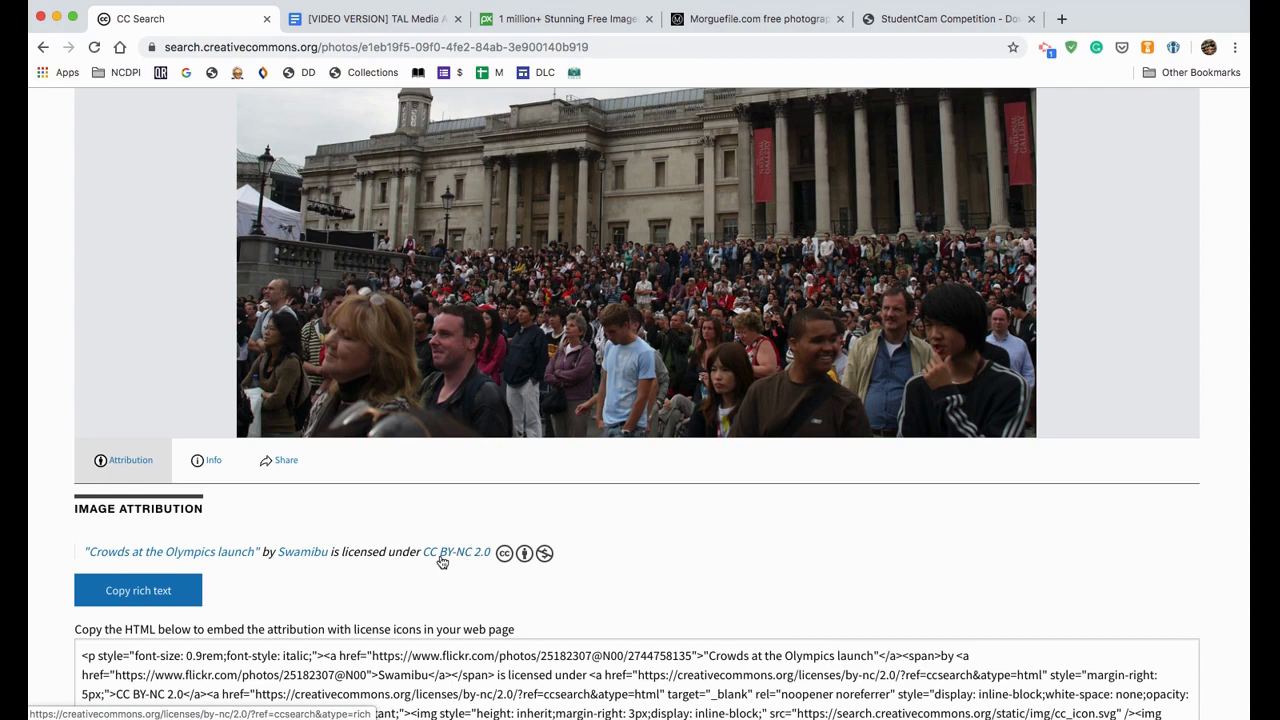
{"action": "left_click", "coordinate": [181, 594]}
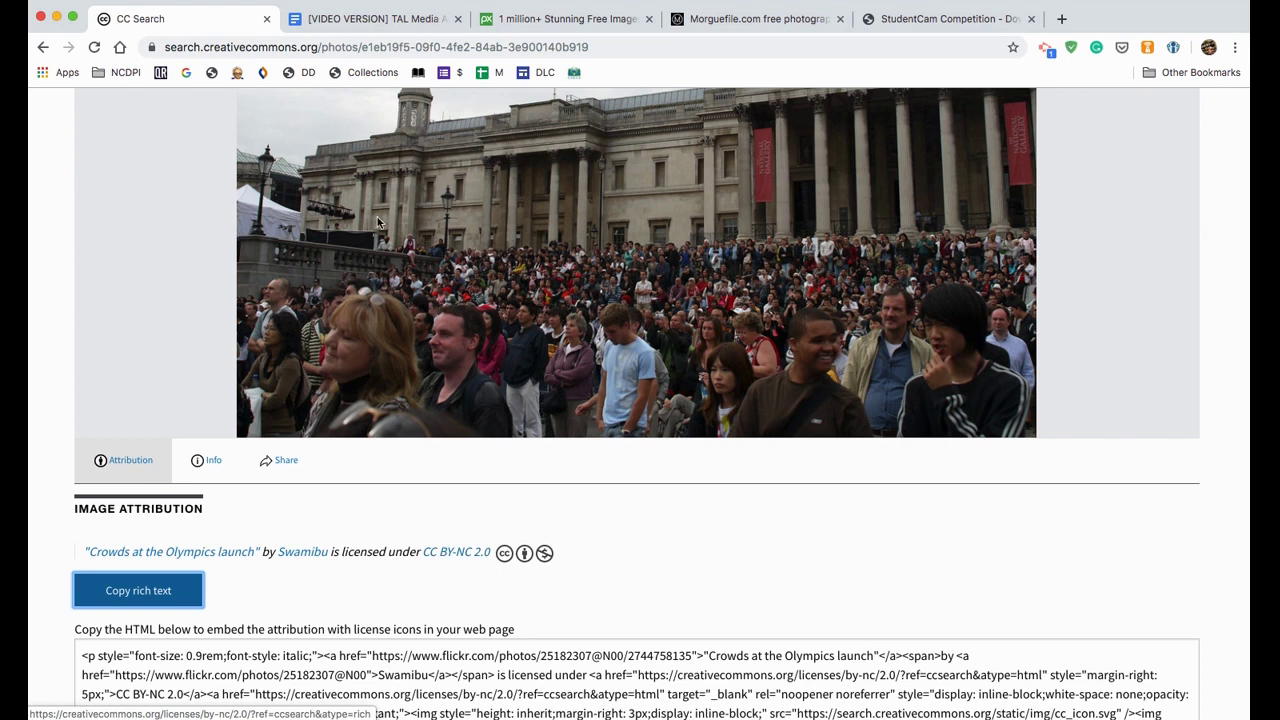
Step: Switch to the TAL Media Attribution document in Google Docs and paste the copied attribution into the Media 2 table's complete attribution cell
{"action": "left_click", "coordinate": [352, 20]}
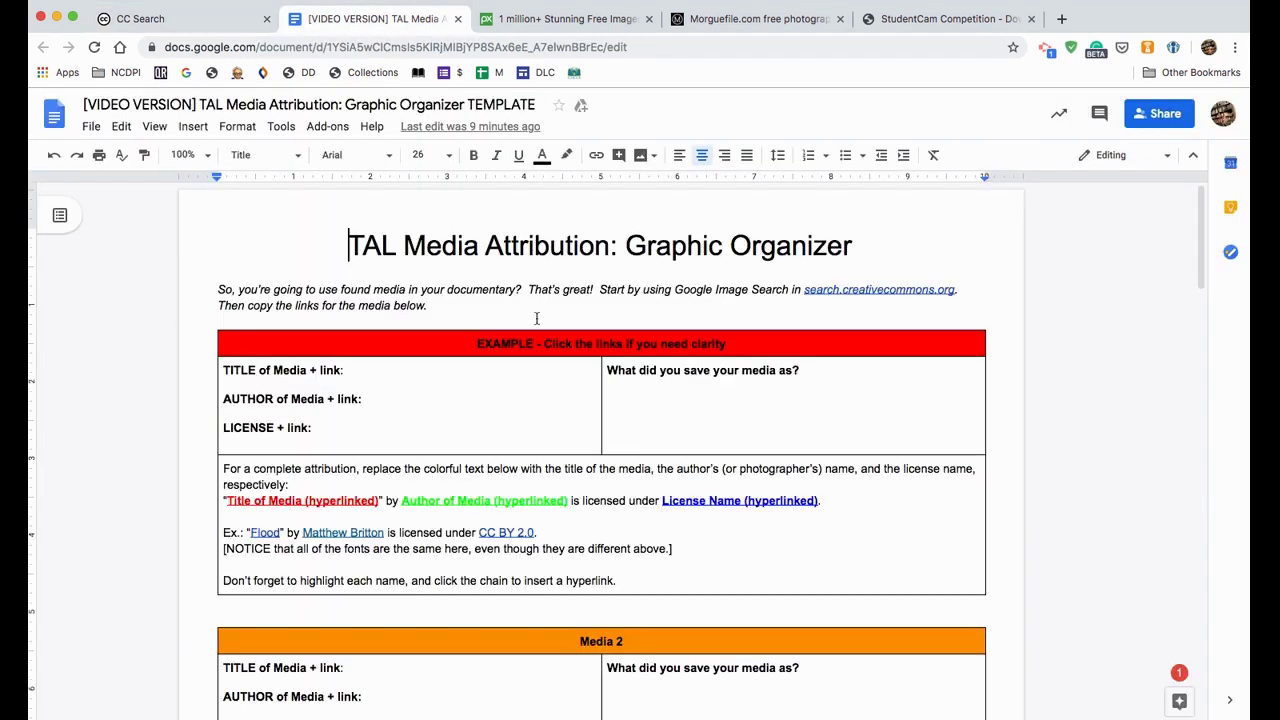
{"action": "scroll", "coordinate": [584, 437], "scroll_direction": "down", "scroll_amount": 1}
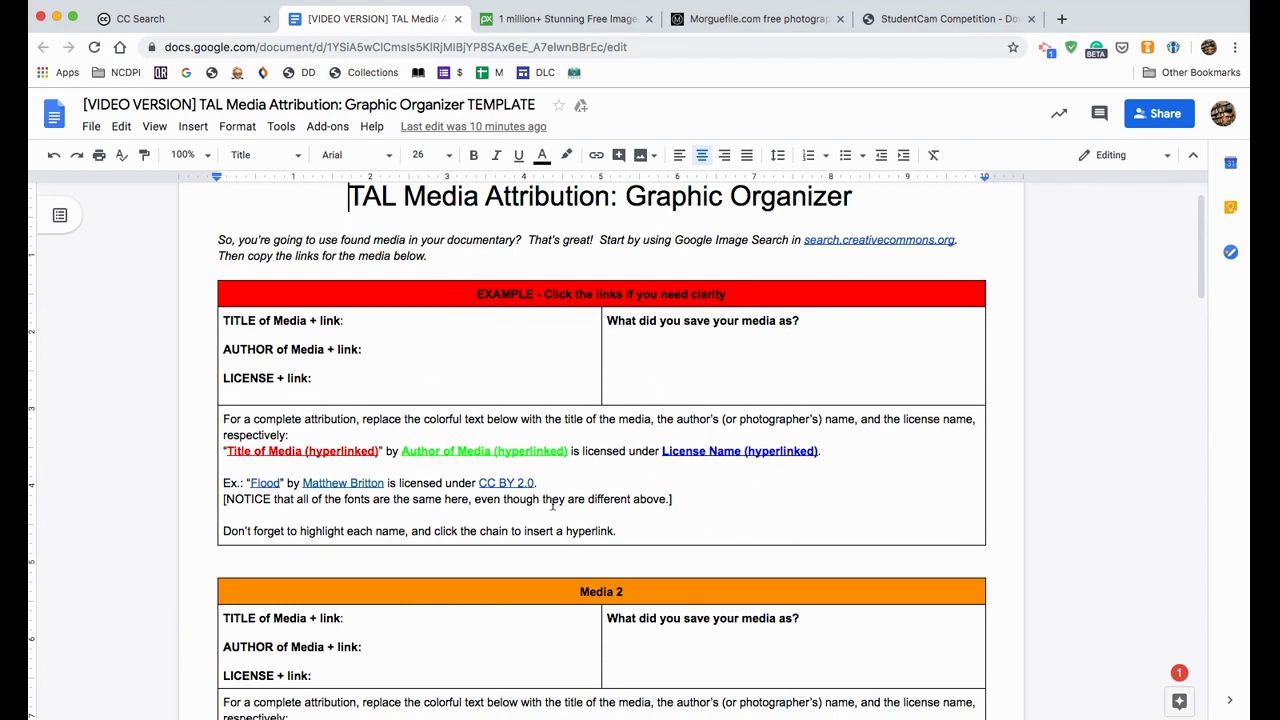
{"action": "scroll", "coordinate": [552, 505], "scroll_direction": "down", "scroll_amount": 5}
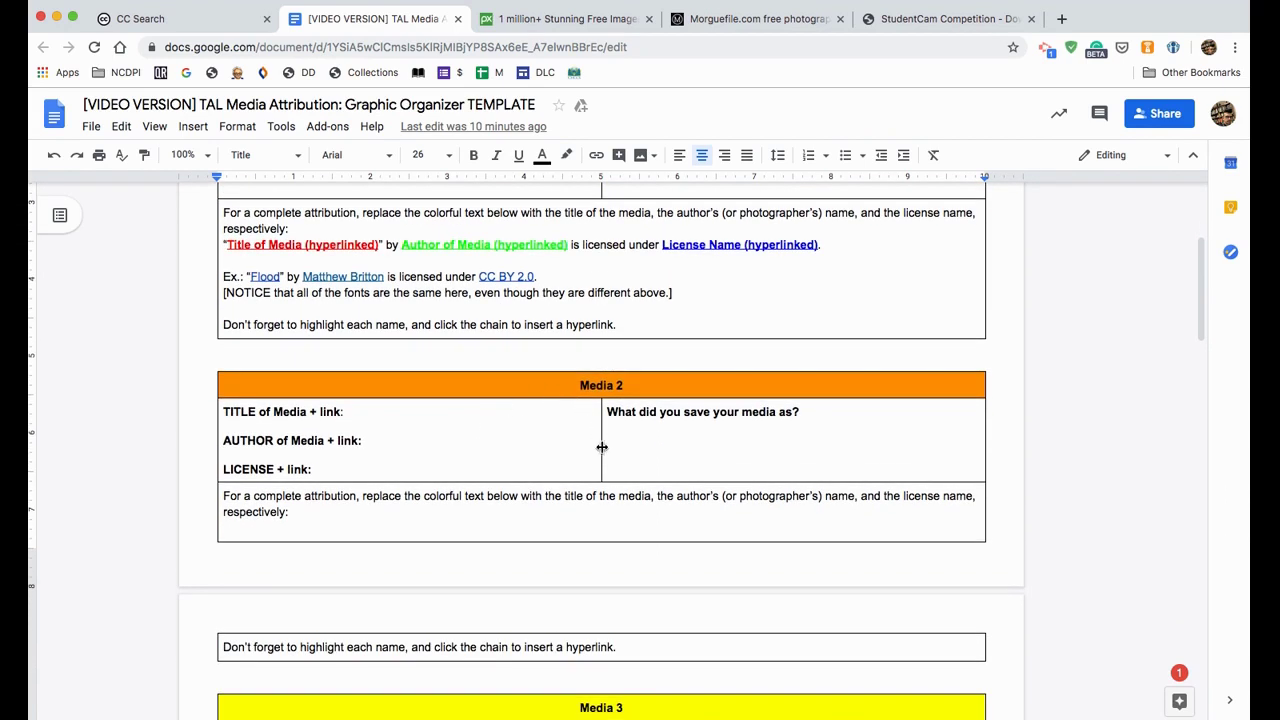
{"action": "left_click", "coordinate": [279, 530]}
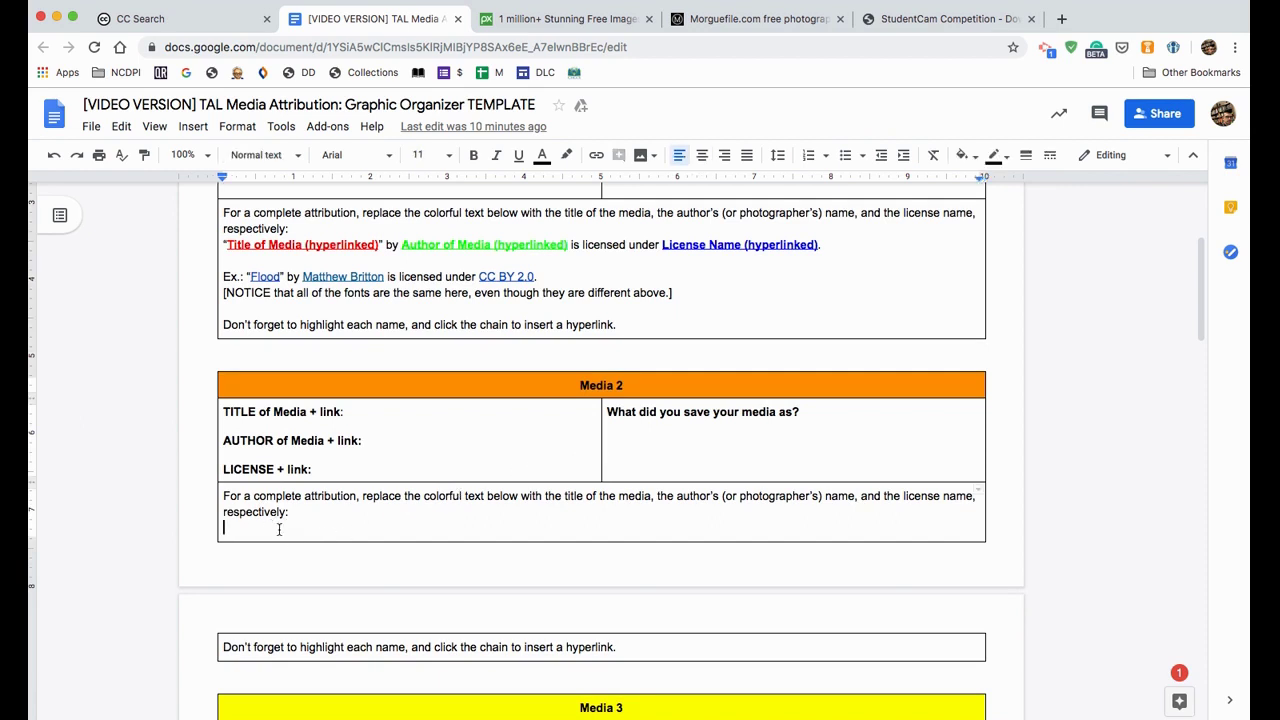
{"action": "key", "text": "super+v"}
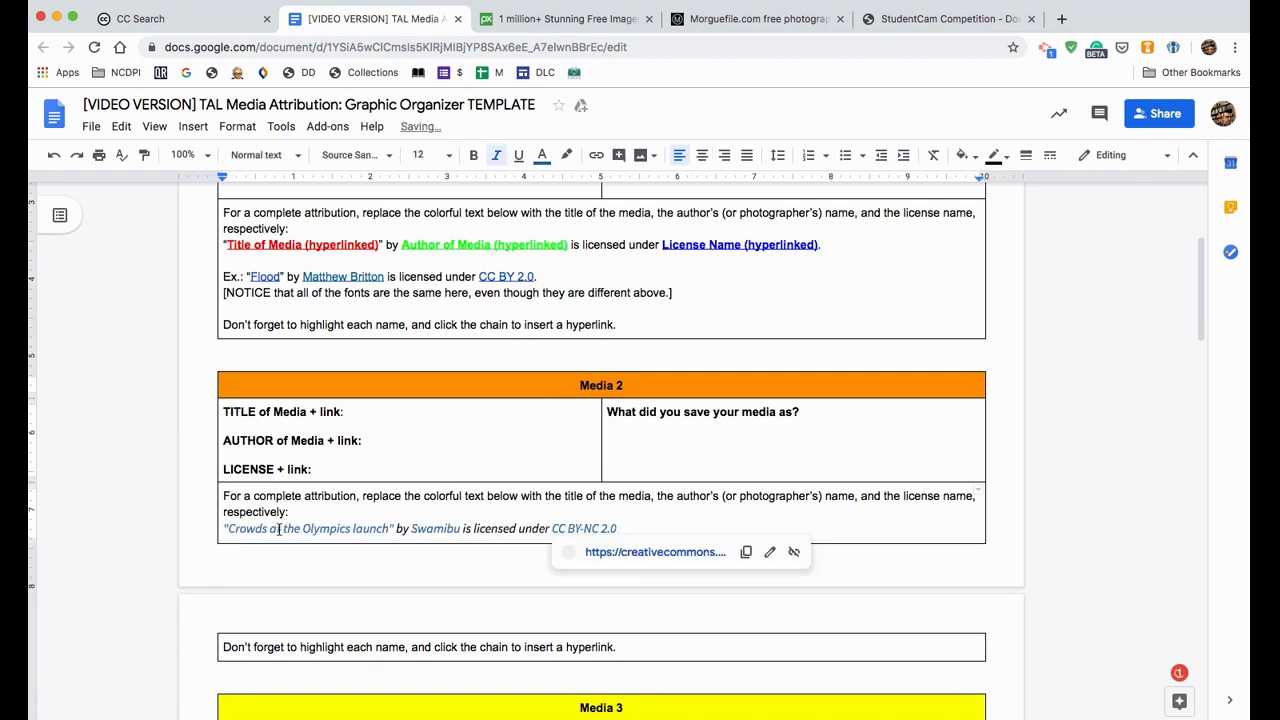
Step: Add a period to the end of the pasted attribution in the Media 2 table
{"action": "scroll", "coordinate": [409, 345], "scroll_direction": "up", "scroll_amount": 3}
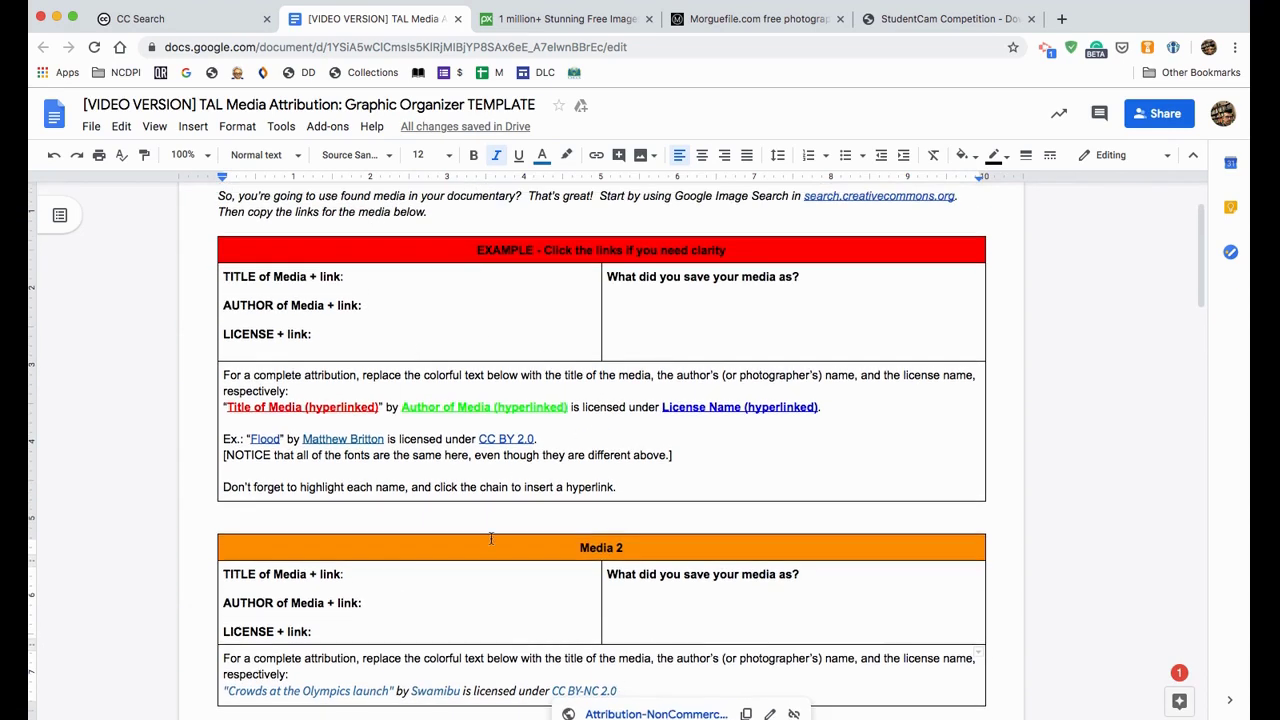
{"action": "scroll", "coordinate": [491, 539], "scroll_direction": "down", "scroll_amount": 2}
{"action": "scroll", "coordinate": [491, 539], "scroll_direction": "down", "scroll_amount": 1}
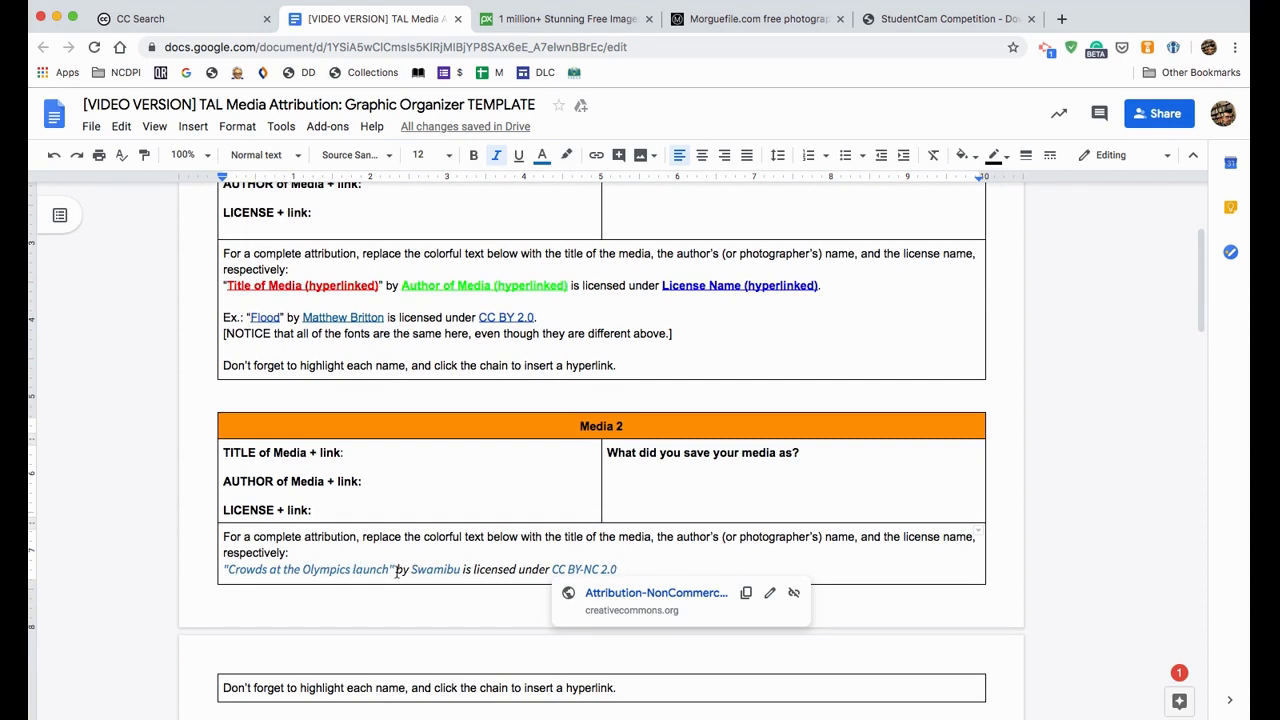
{"action": "left_click", "coordinate": [358, 452]}
{"action": "left_click", "coordinate": [358, 480]}
{"action": "left_click", "coordinate": [332, 510]}
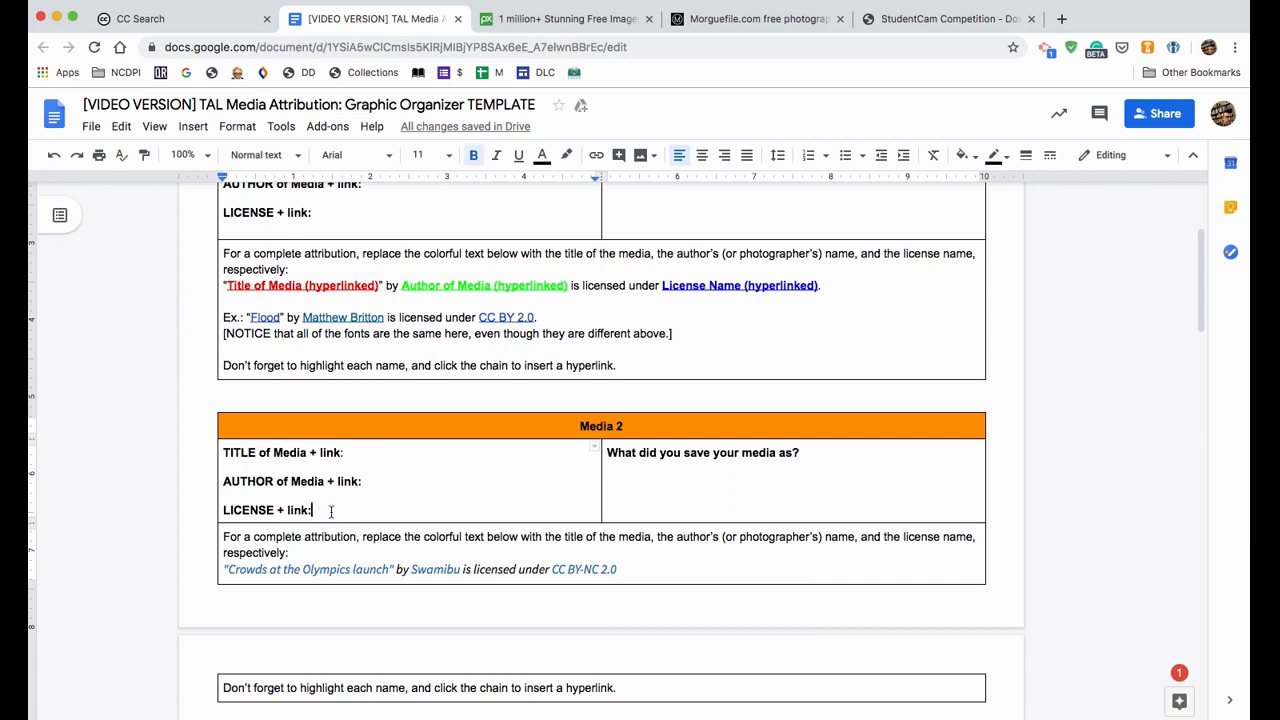
{"action": "left_click", "coordinate": [619, 569]}
{"action": "type", "text": "."}
{"action": "scroll", "coordinate": [700, 562], "scroll_direction": "down", "scroll_amount": 1}
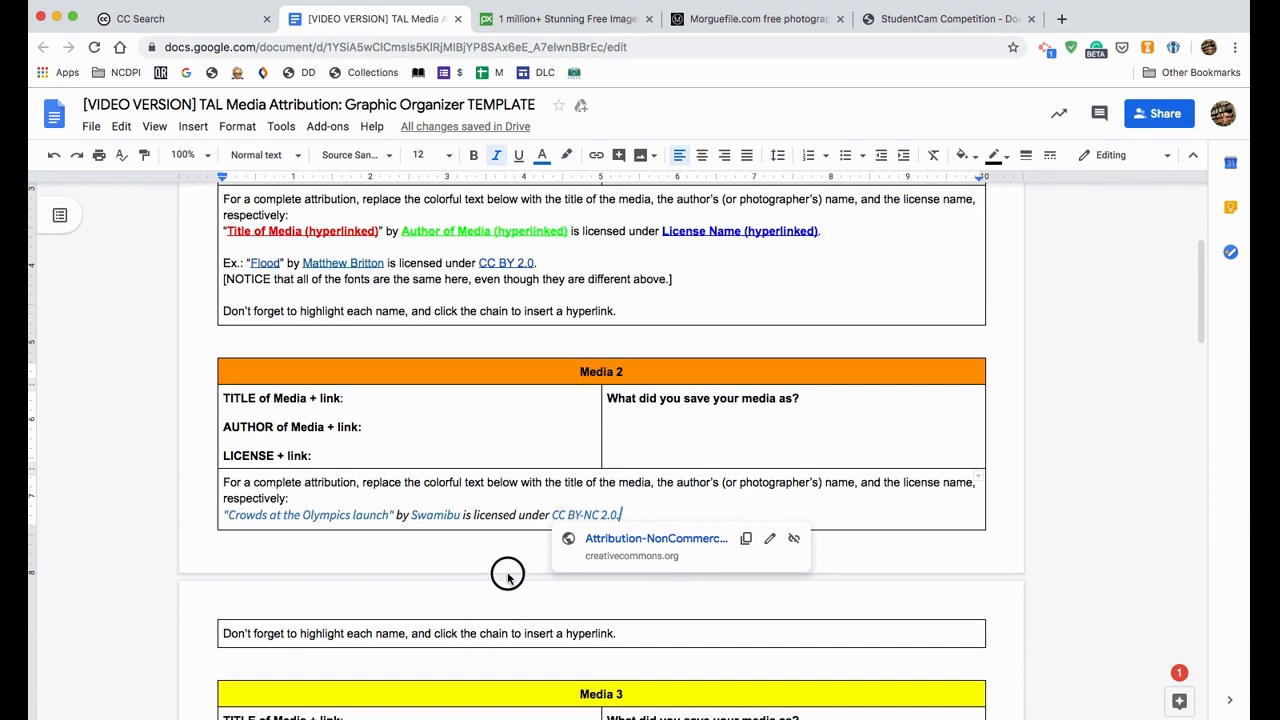
{"action": "scroll", "coordinate": [530, 540], "scroll_direction": "up", "scroll_amount": 1}
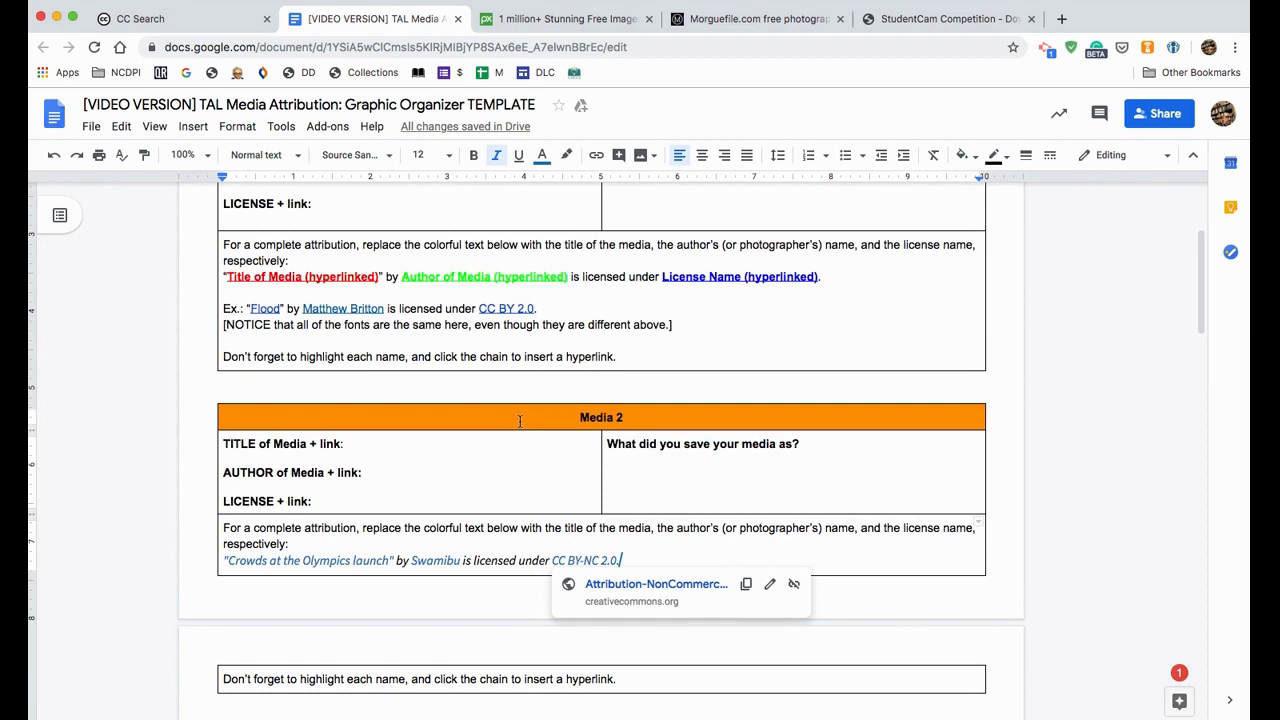
{"action": "left_click", "coordinate": [654, 478]}
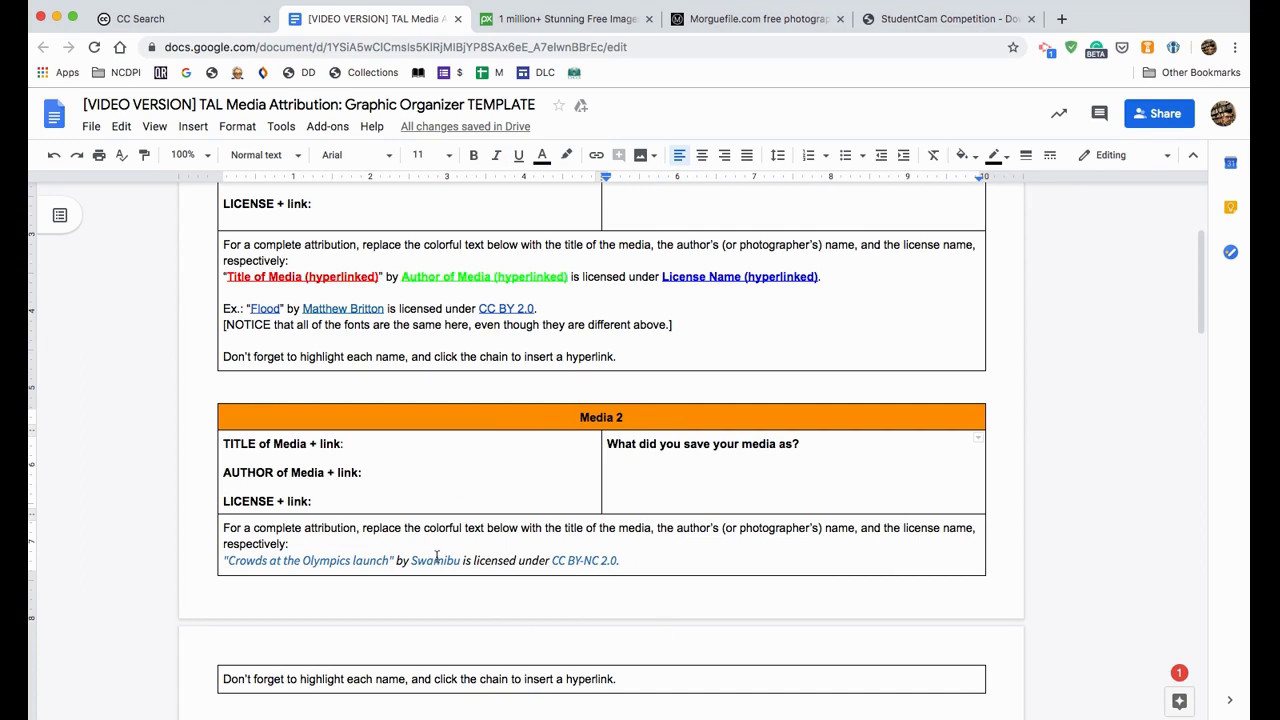
Step: Switch back to CC Search, return to its home page and open the old CC Search portal
{"action": "left_click", "coordinate": [192, 20]}
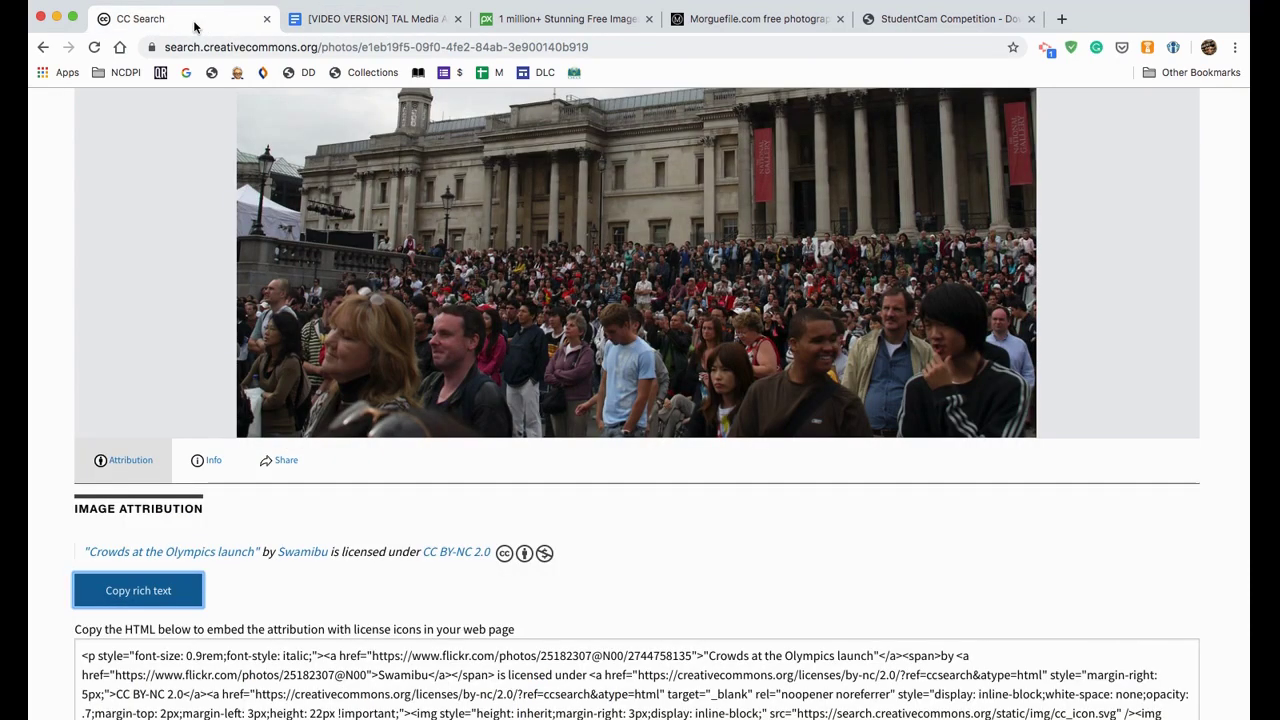
{"action": "scroll", "coordinate": [570, 557], "scroll_direction": "up", "scroll_amount": 5}
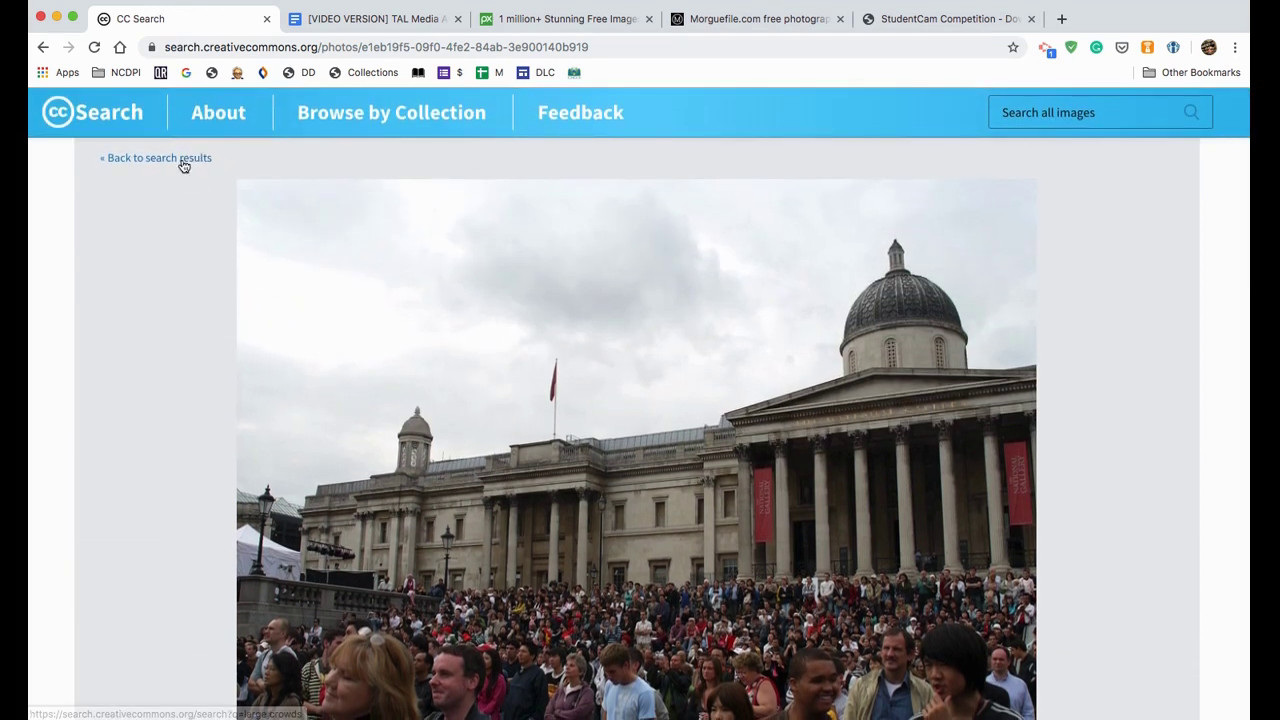
{"action": "left_click", "coordinate": [183, 159]}
{"action": "left_click", "coordinate": [114, 121]}
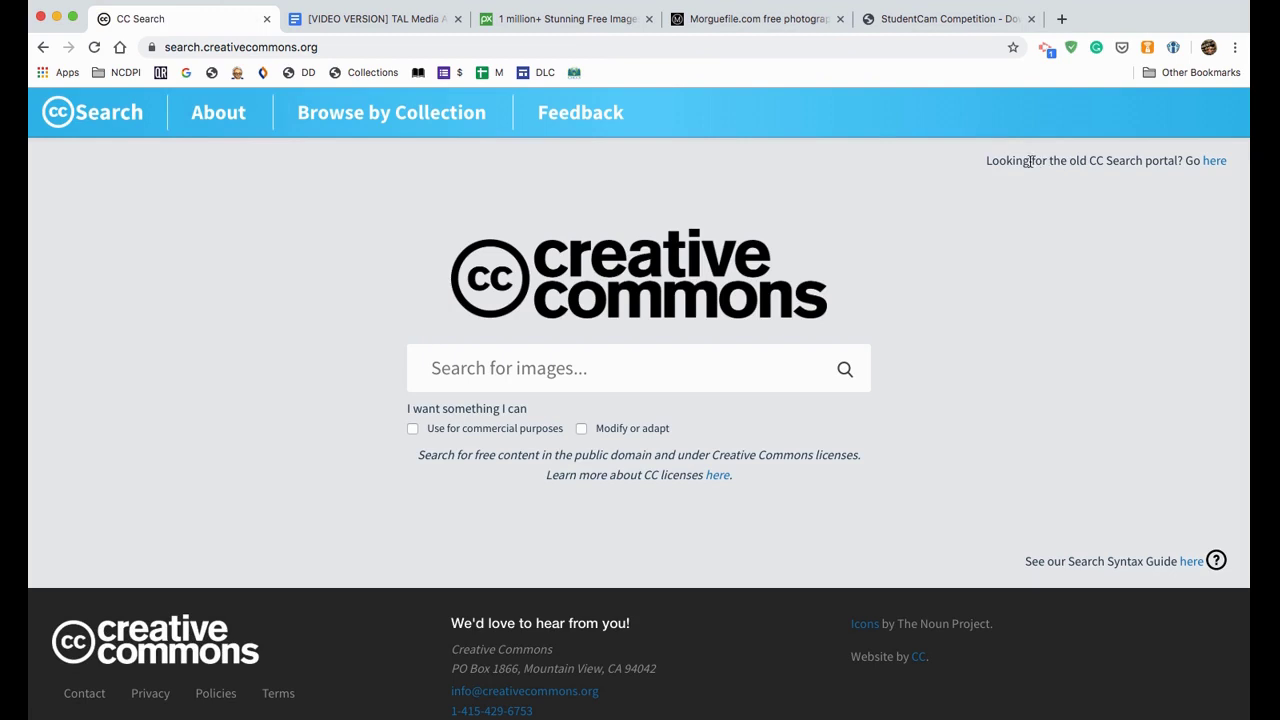
{"action": "left_click_drag", "start_coordinate": [985, 160], "coordinate": [1181, 169]}
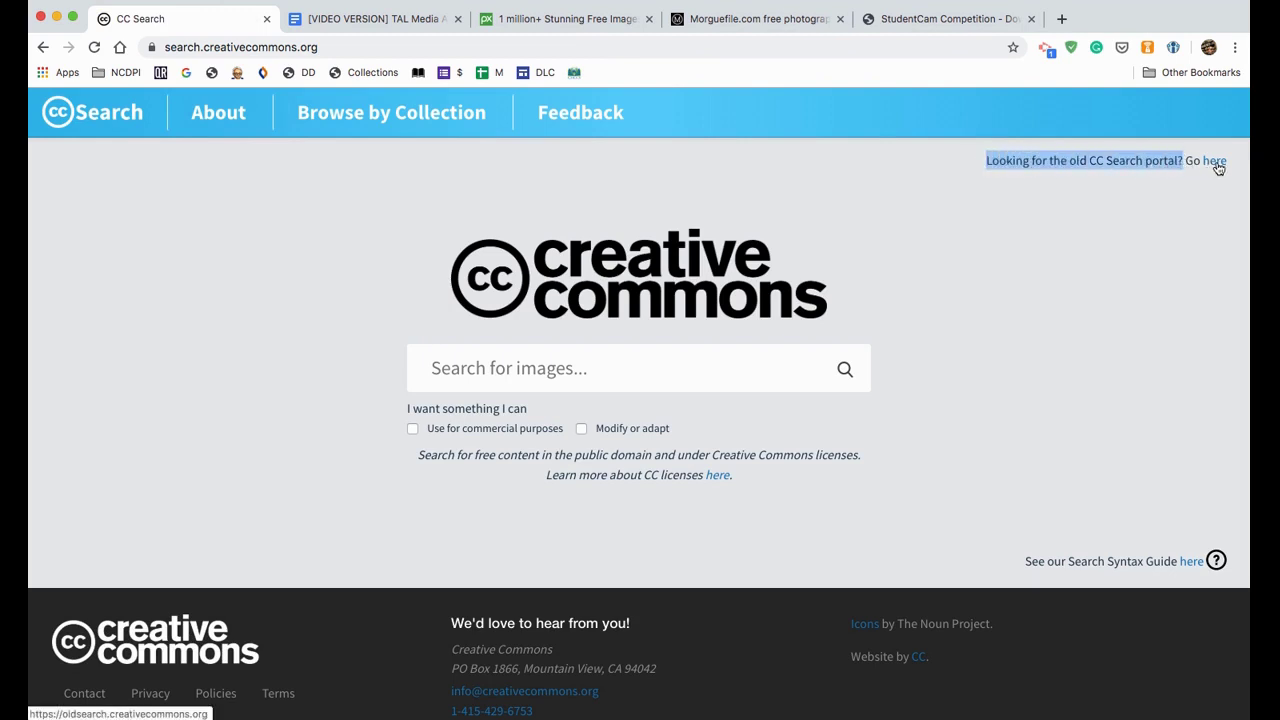
{"action": "left_click", "coordinate": [1218, 168]}
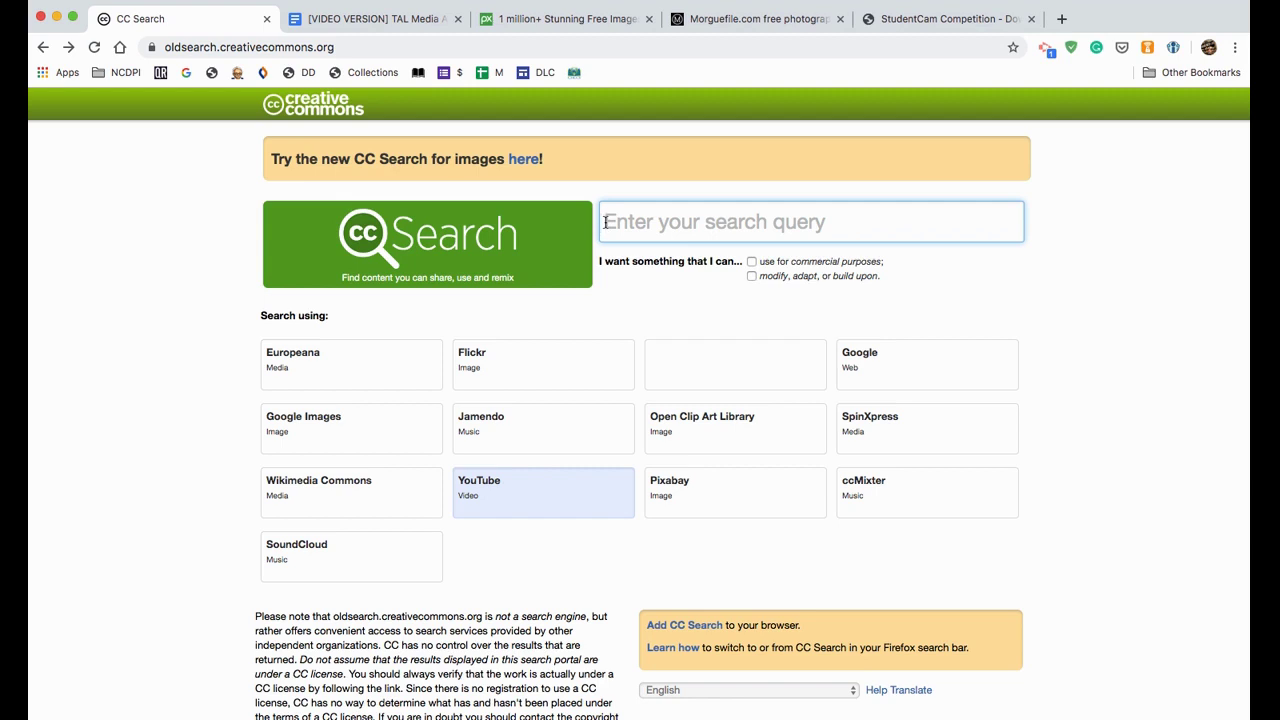
Step: Search YouTube for "voices in a crowd" through the old CC Search portal
{"action": "left_click", "coordinate": [606, 221]}
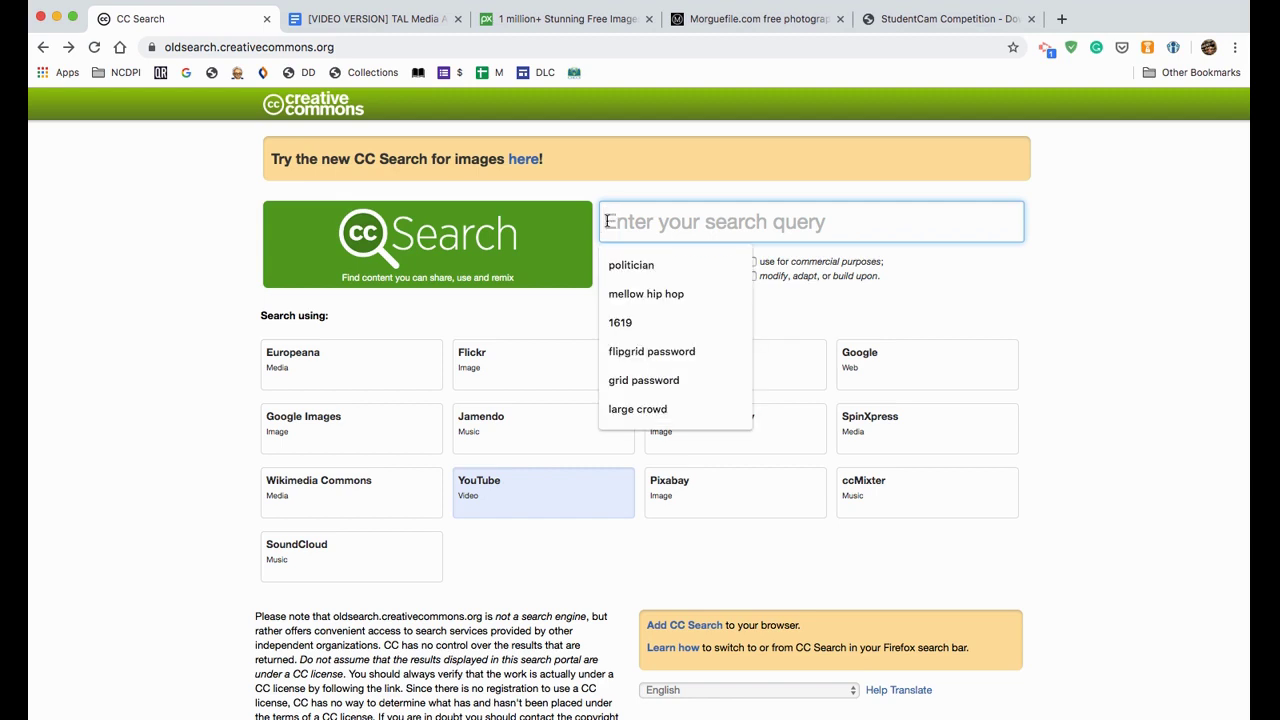
{"action": "type", "text": "voi"}
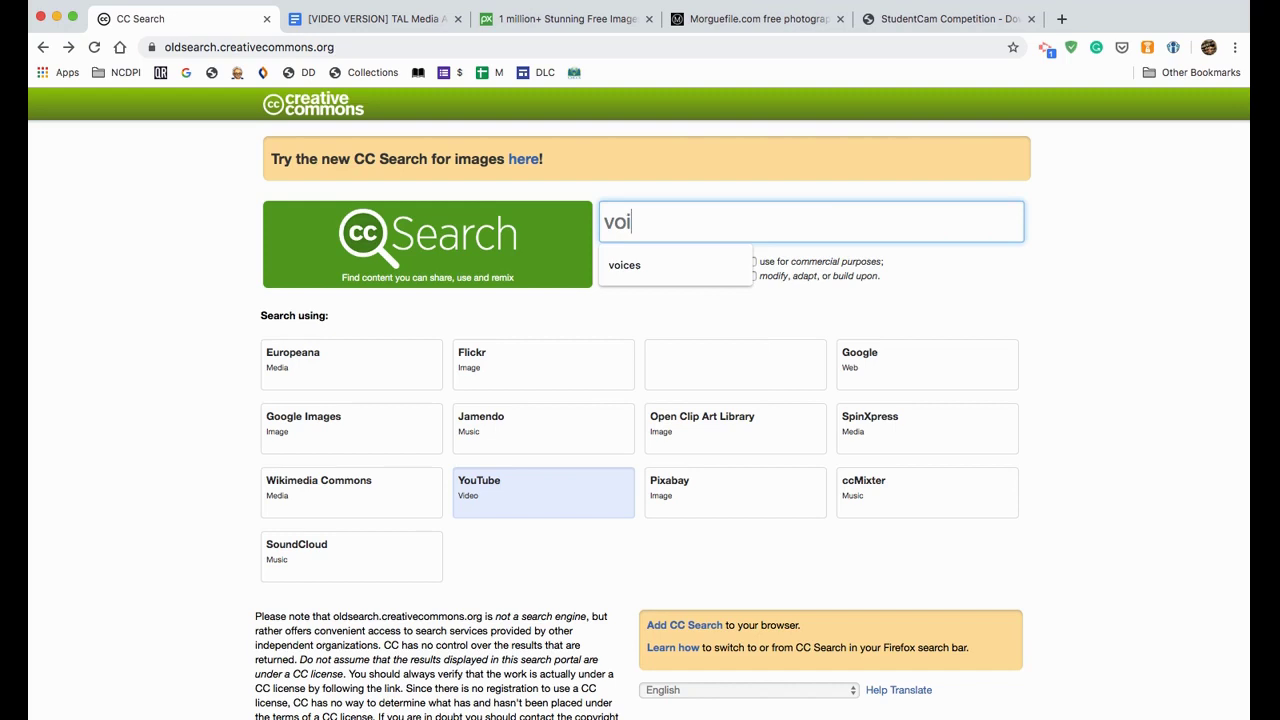
{"action": "type", "text": "ces in w"}
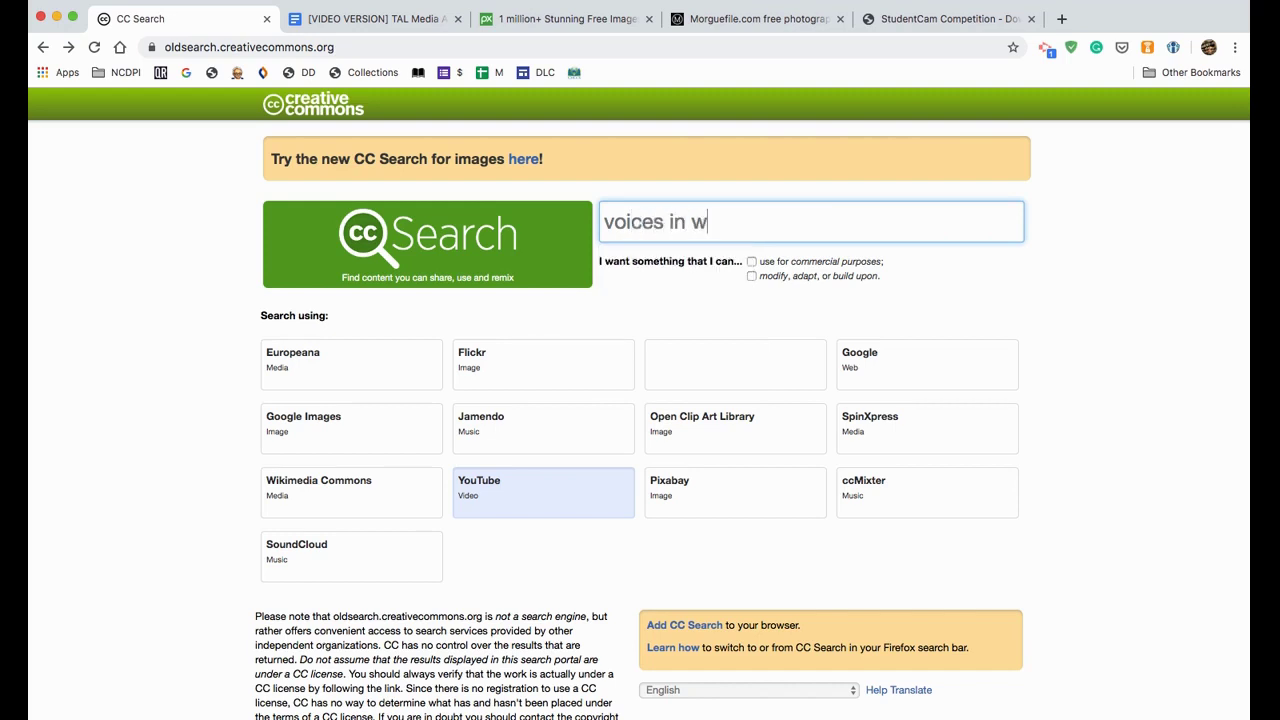
{"action": "type", "text": "a crowd"}
{"action": "left_click", "coordinate": [523, 487]}
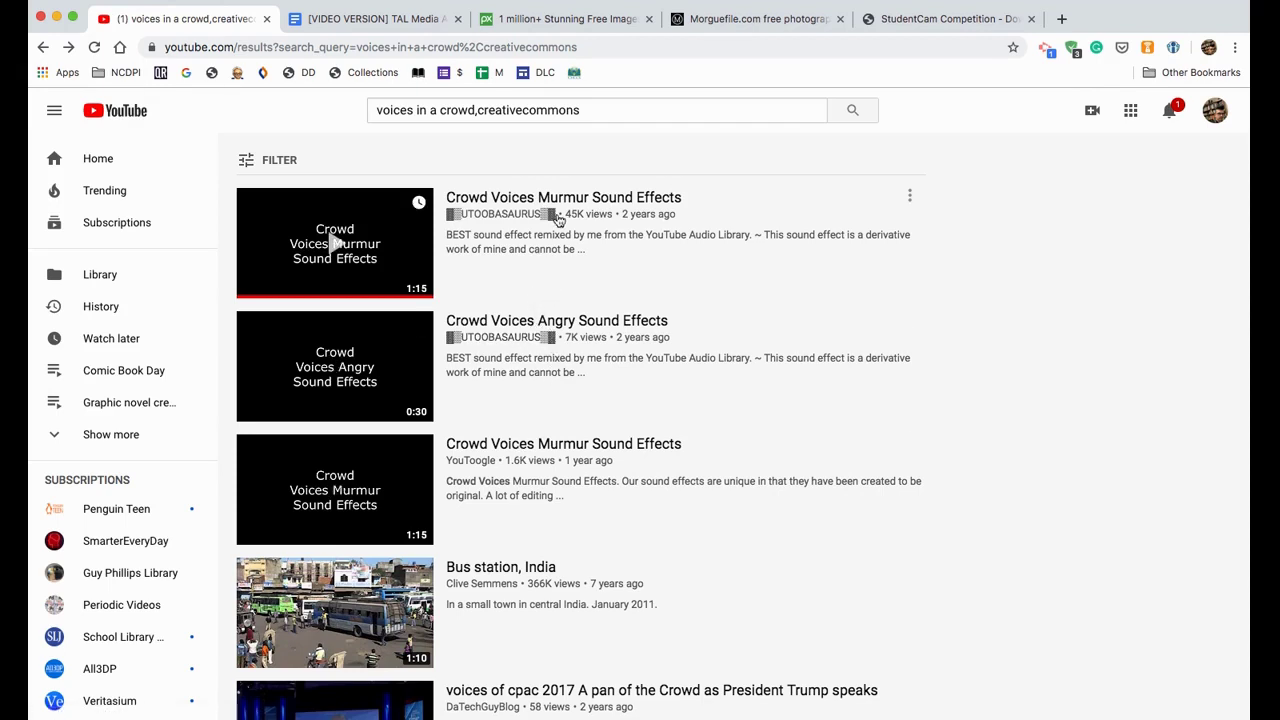
Step: Open the first result, the "Crowd Voices Murmur Sound Effects" video, and pause its playback
{"action": "left_click", "coordinate": [510, 200]}
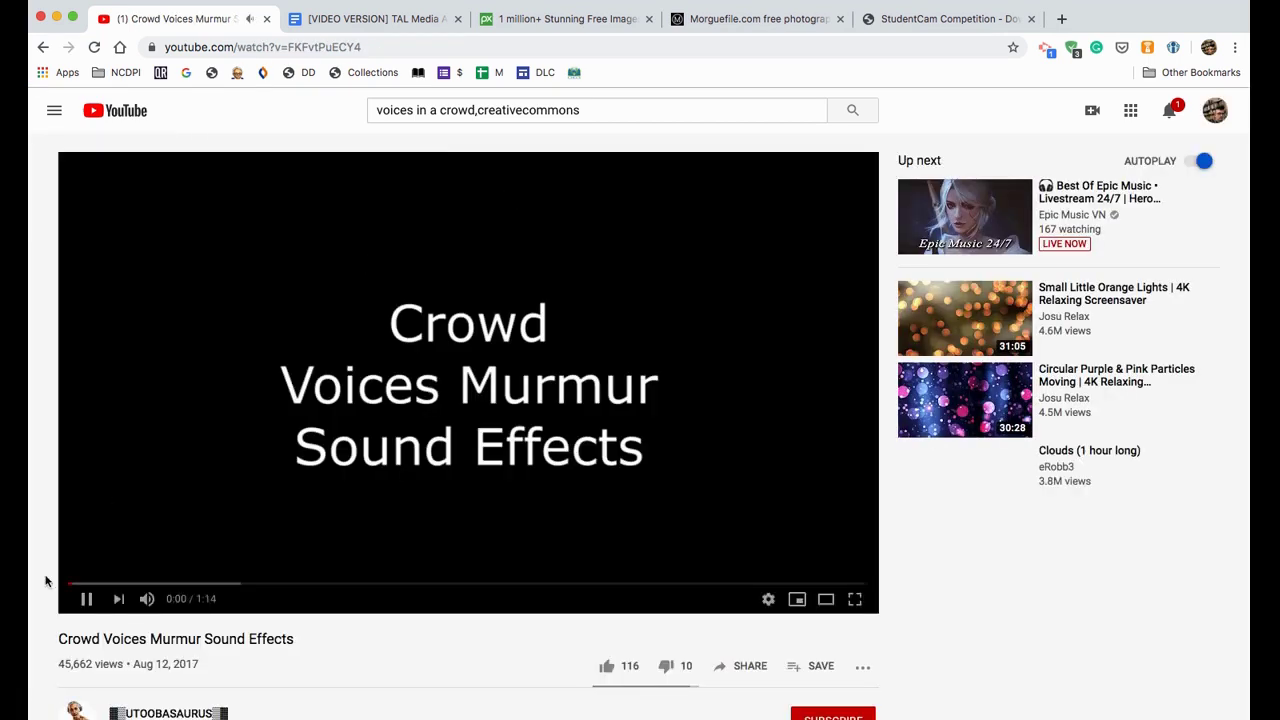
{"action": "left_click", "coordinate": [83, 598]}
Step: Expand the video's full description and examine its usage conditions and license
{"action": "scroll", "coordinate": [474, 588], "scroll_direction": "down", "scroll_amount": 1}
{"action": "scroll", "coordinate": [466, 606], "scroll_direction": "down", "scroll_amount": 1}
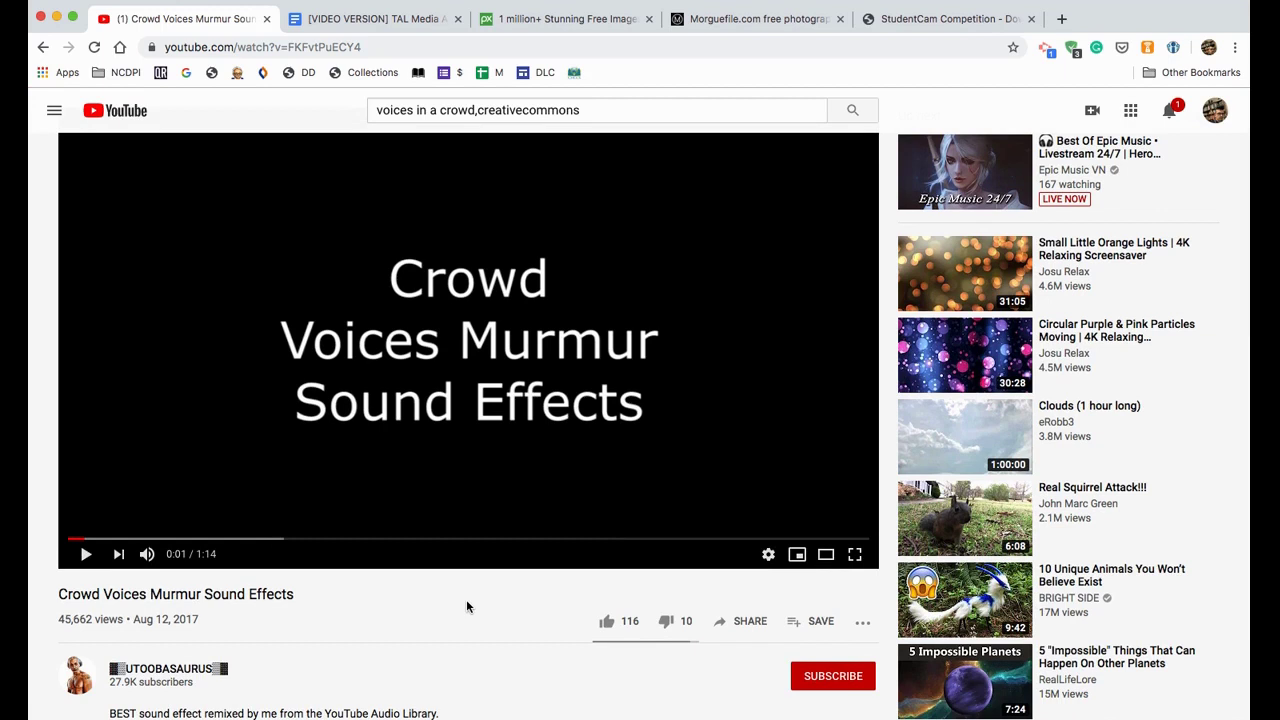
{"action": "scroll", "coordinate": [466, 606], "scroll_direction": "down", "scroll_amount": 5}
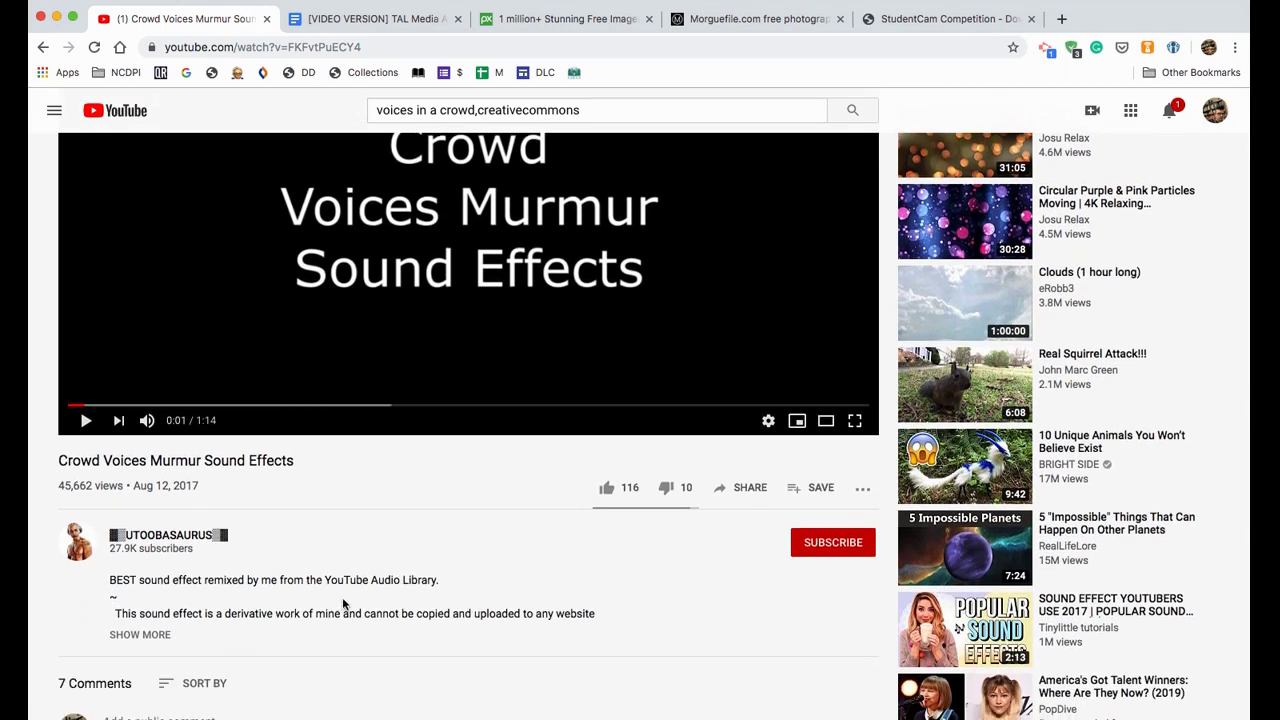
{"action": "left_click", "coordinate": [144, 636]}
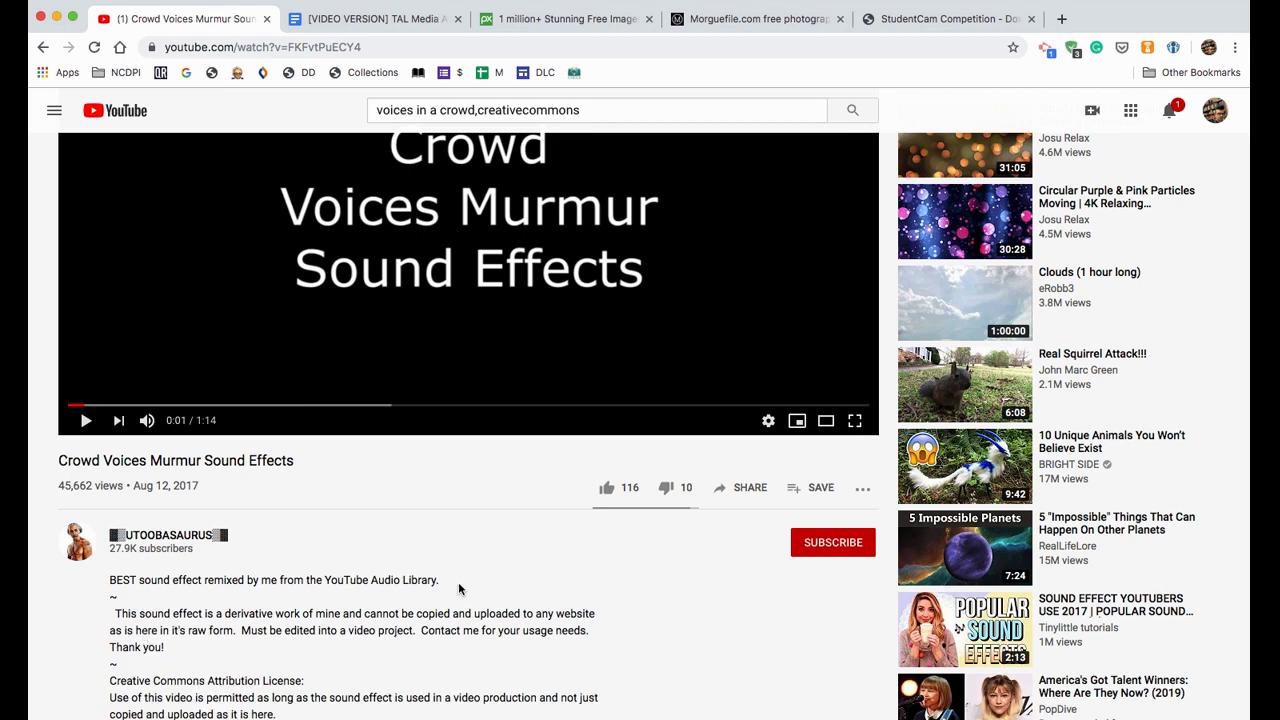
{"action": "scroll", "coordinate": [456, 586], "scroll_direction": "down", "scroll_amount": 2}
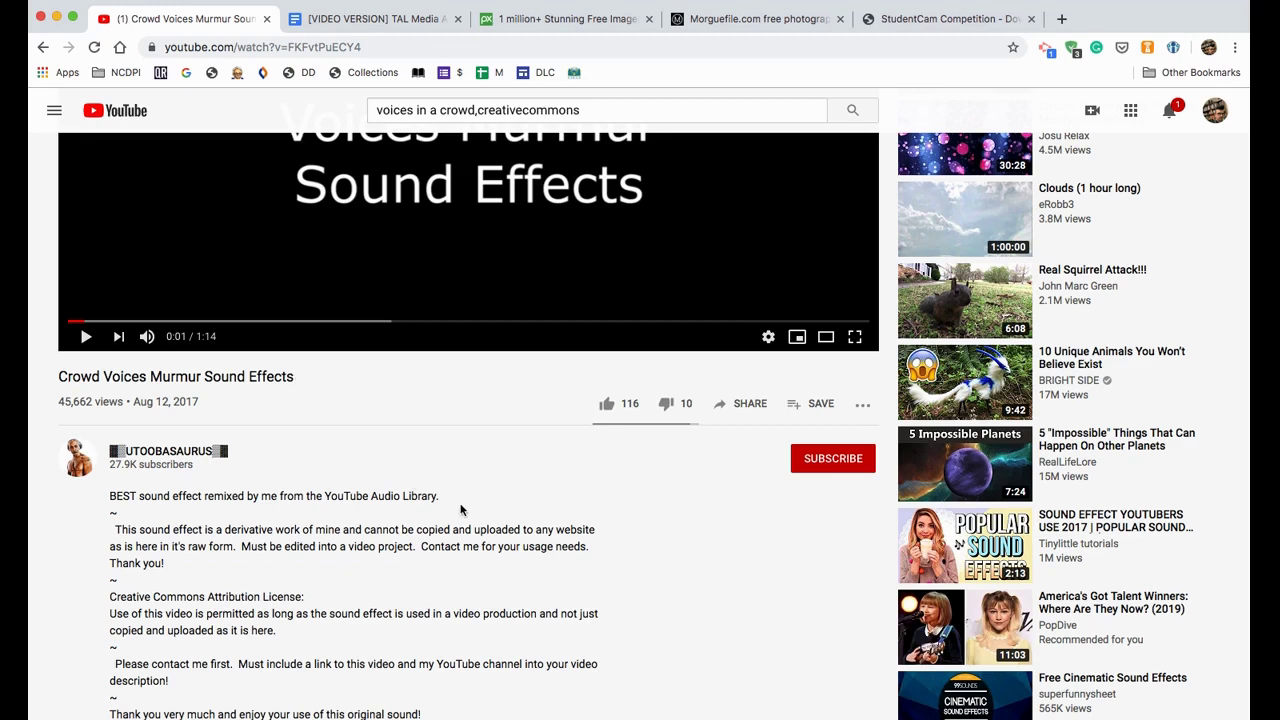
{"action": "scroll", "coordinate": [460, 510], "scroll_direction": "down", "scroll_amount": 4}
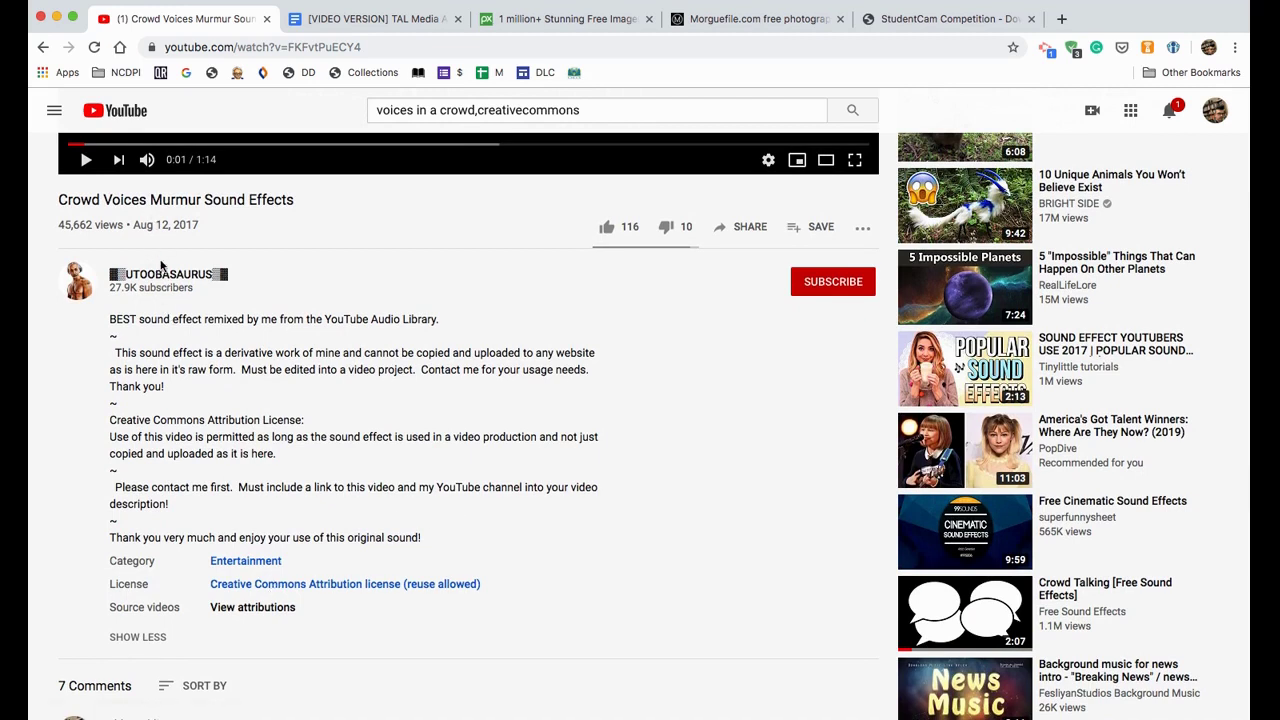
Step: Copy the link address of the video uploader's channel
{"action": "right_click", "coordinate": [164, 274]}
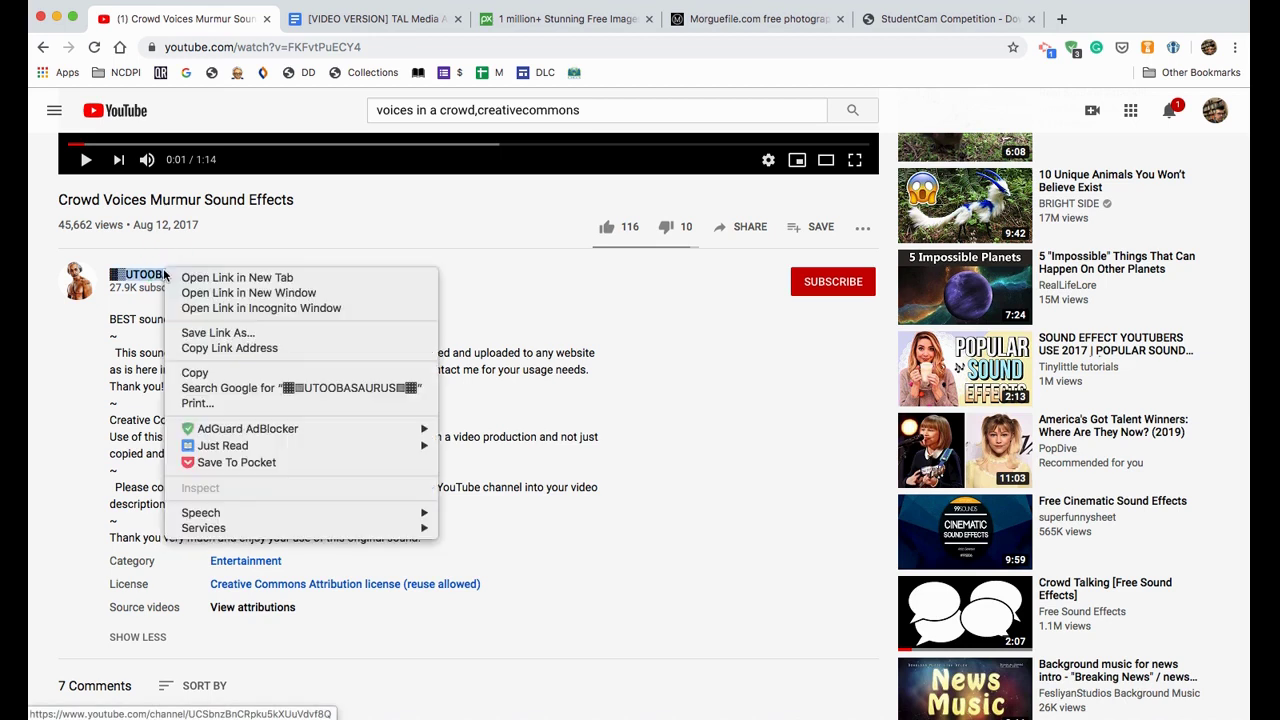
{"action": "left_click", "coordinate": [218, 348]}
{"action": "left_click", "coordinate": [184, 316]}
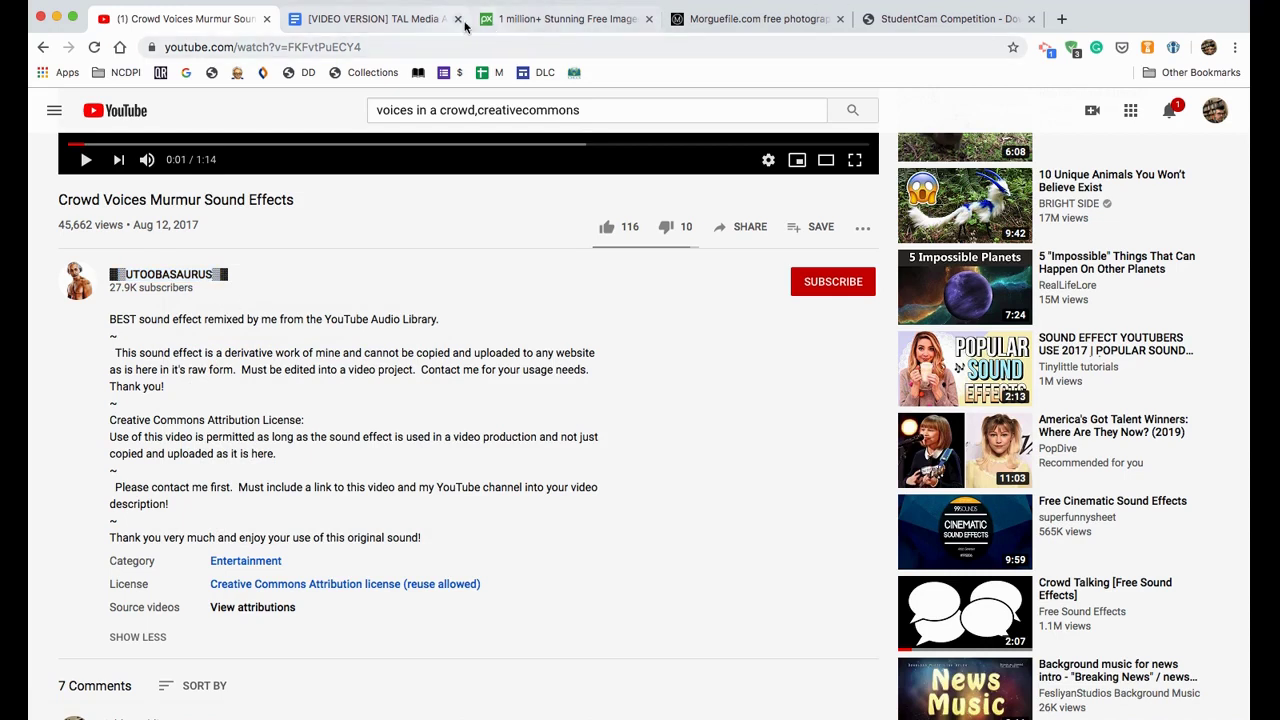
Step: Fill in Media 3's author field in the graphic organizer with the uploader's channel name, hyperlinked to the channel
{"action": "left_click", "coordinate": [390, 19]}
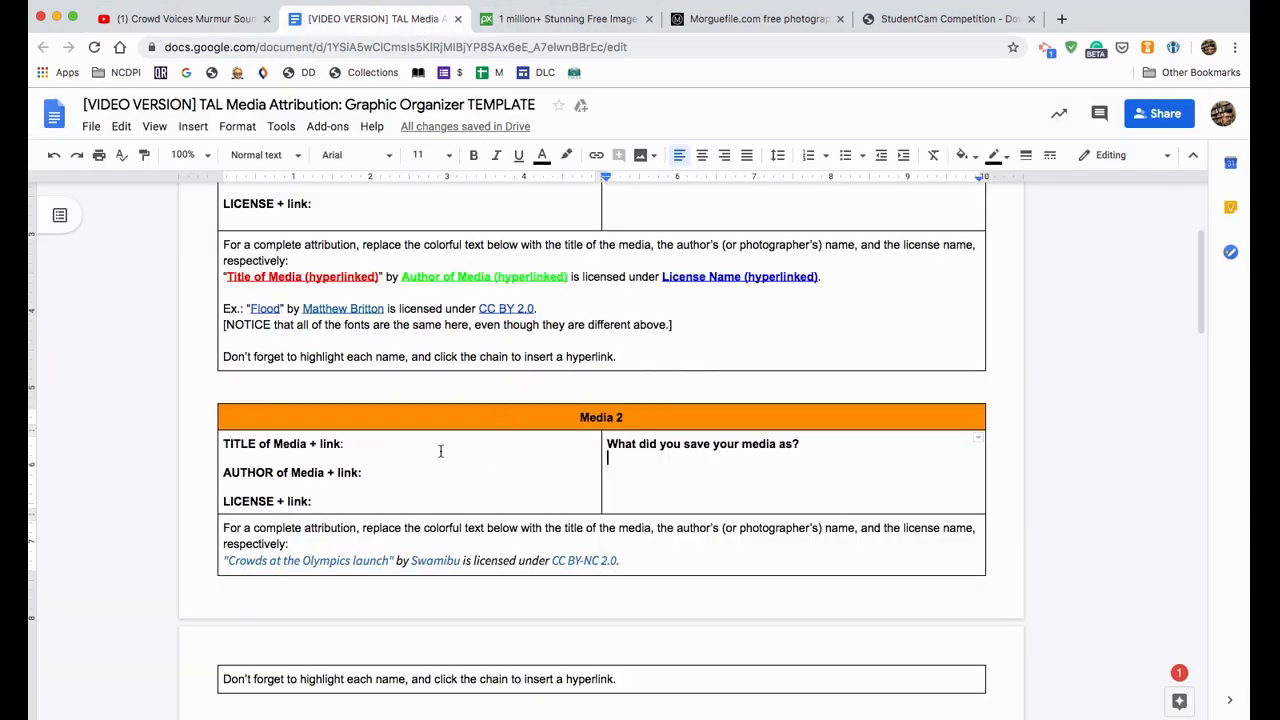
{"action": "scroll", "coordinate": [429, 574], "scroll_direction": "down", "scroll_amount": 5}
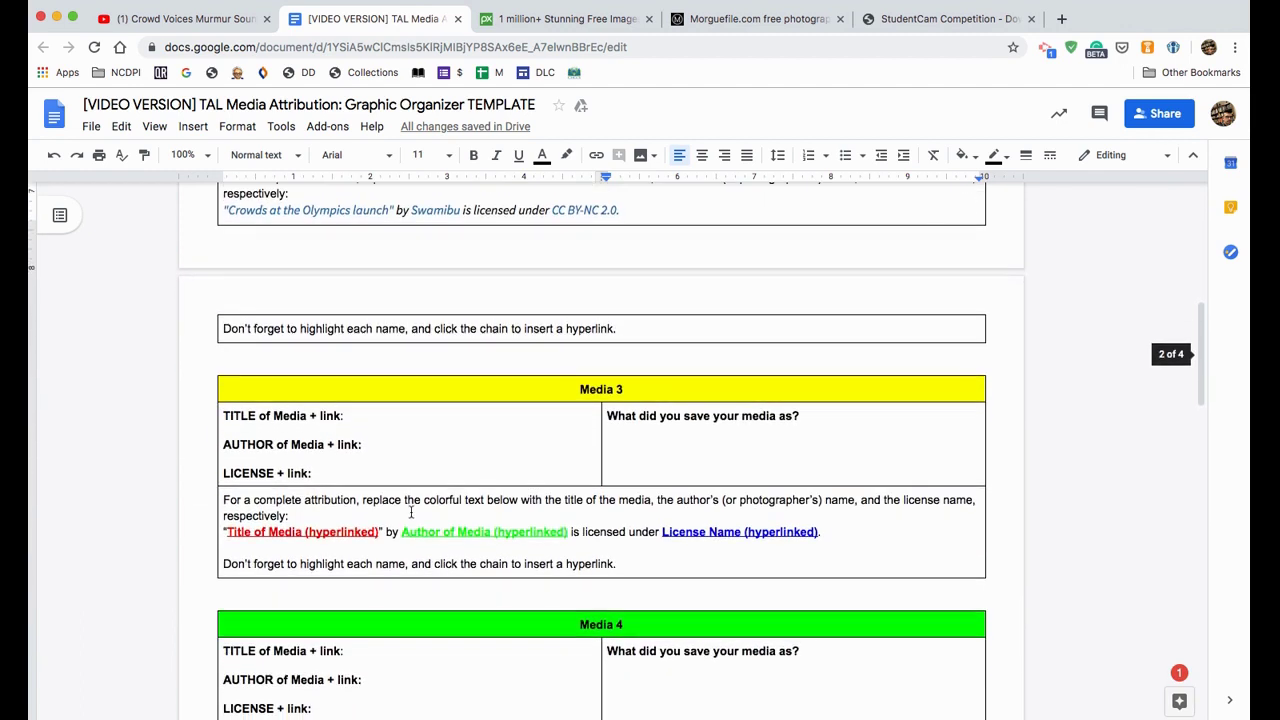
{"action": "left_click", "coordinate": [393, 443]}
{"action": "type", "text": "UTOOBASAURUS"}
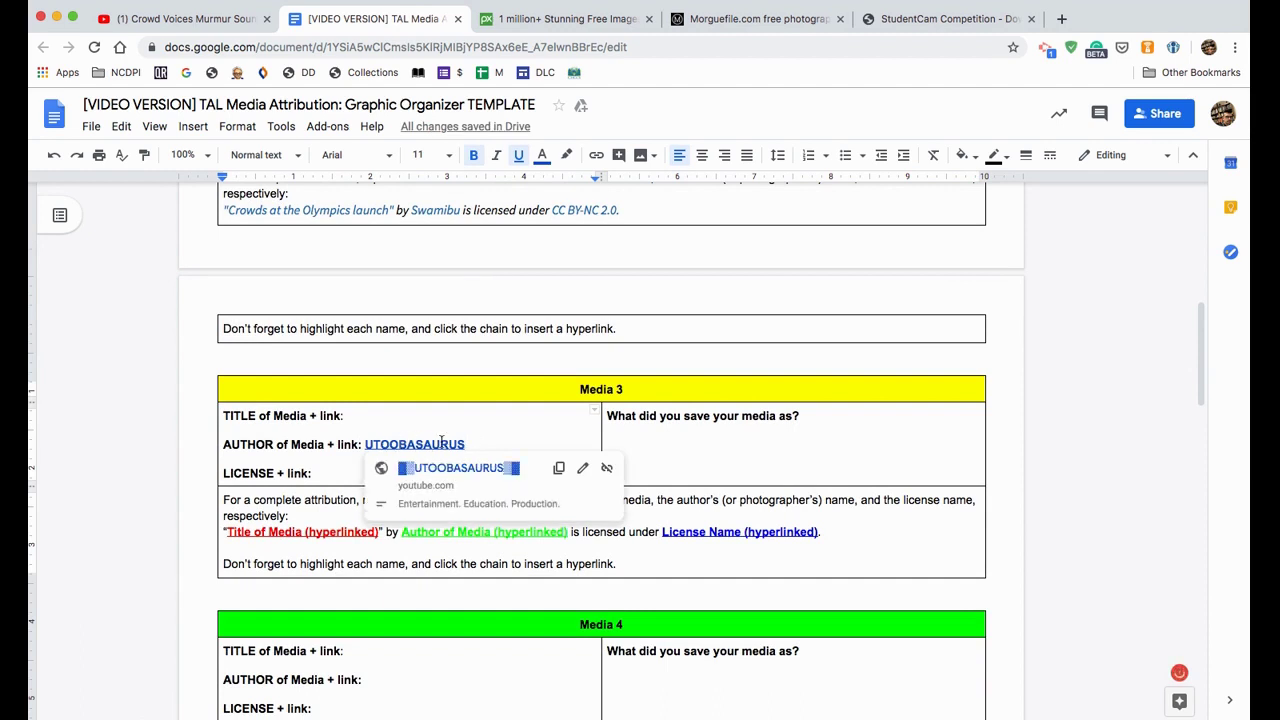
Step: Enter "Crowd Voices Murmur Sounds" in quotation marks as the title of Media 3
{"action": "left_click", "coordinate": [376, 410]}
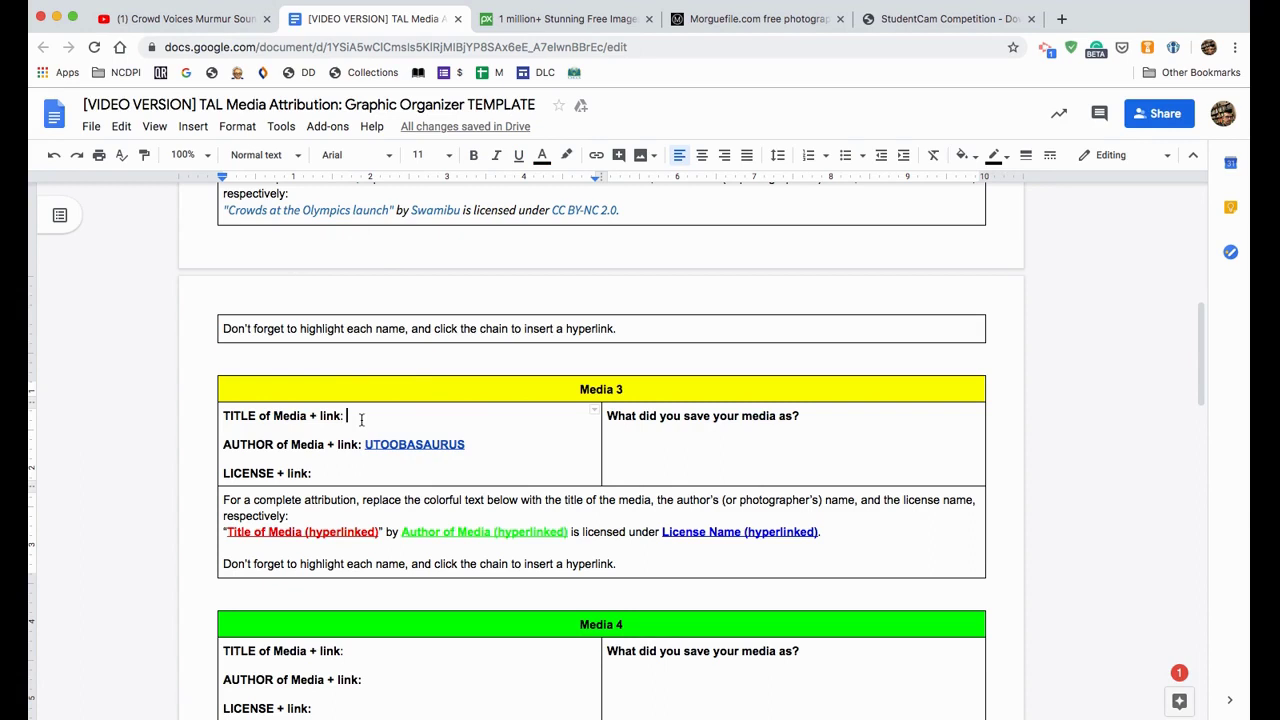
{"action": "type", "text": "\""}
{"action": "type", "text": "Crowd Voices Murmur Sounds"}
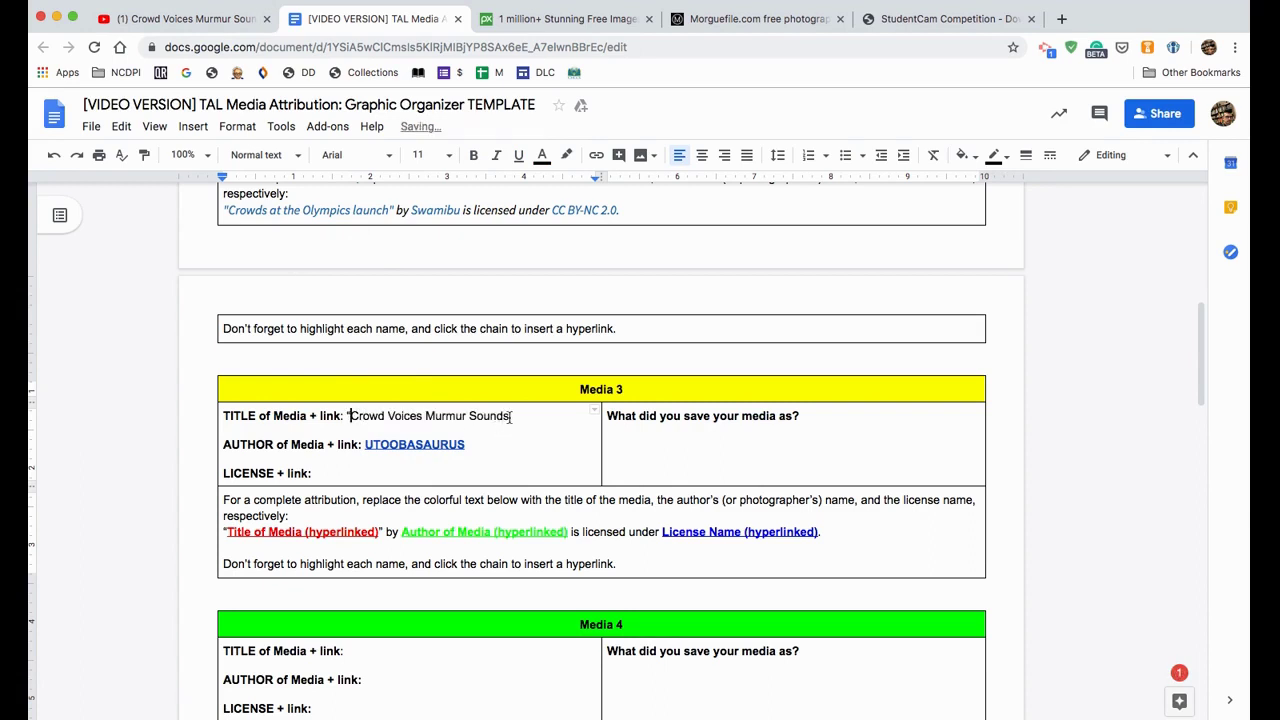
Step: Copy the YouTube video's address and hyperlink the Media 3 title to it
{"action": "left_click", "coordinate": [237, 19]}
{"action": "left_click", "coordinate": [243, 48]}
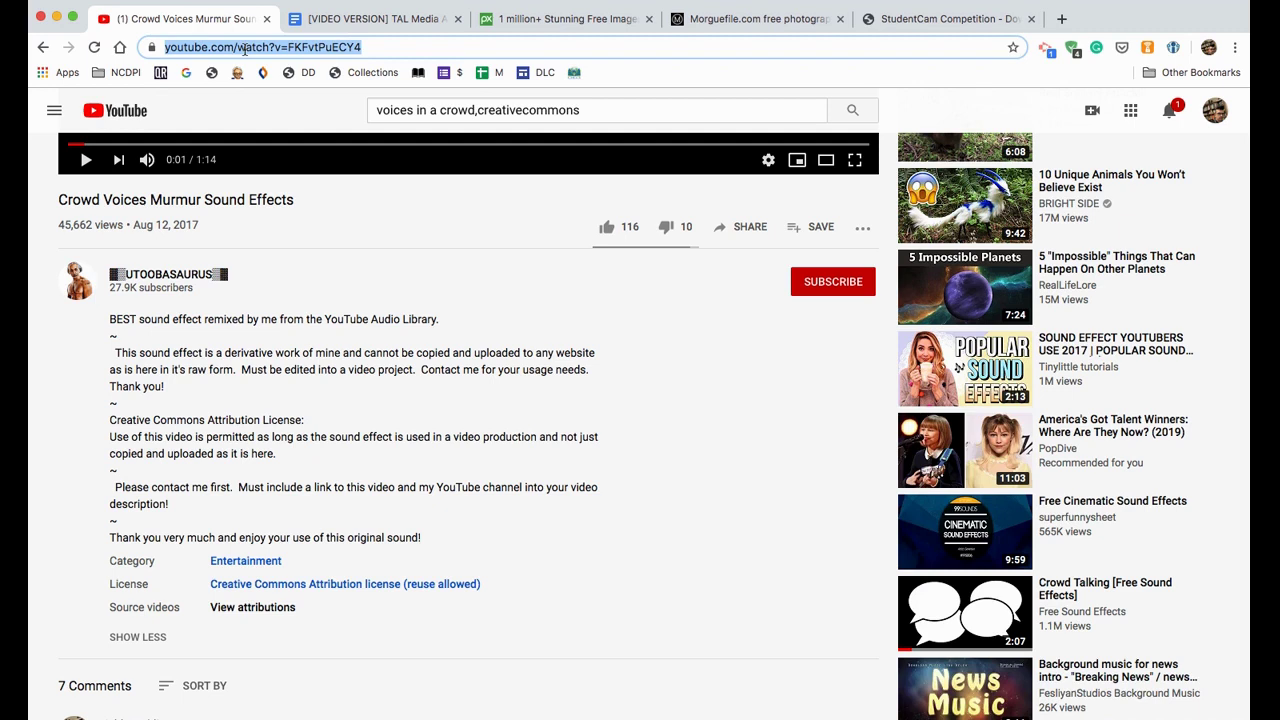
{"action": "left_click", "coordinate": [370, 19]}
{"action": "left_click_drag", "start_coordinate": [514, 413], "coordinate": [346, 414]}
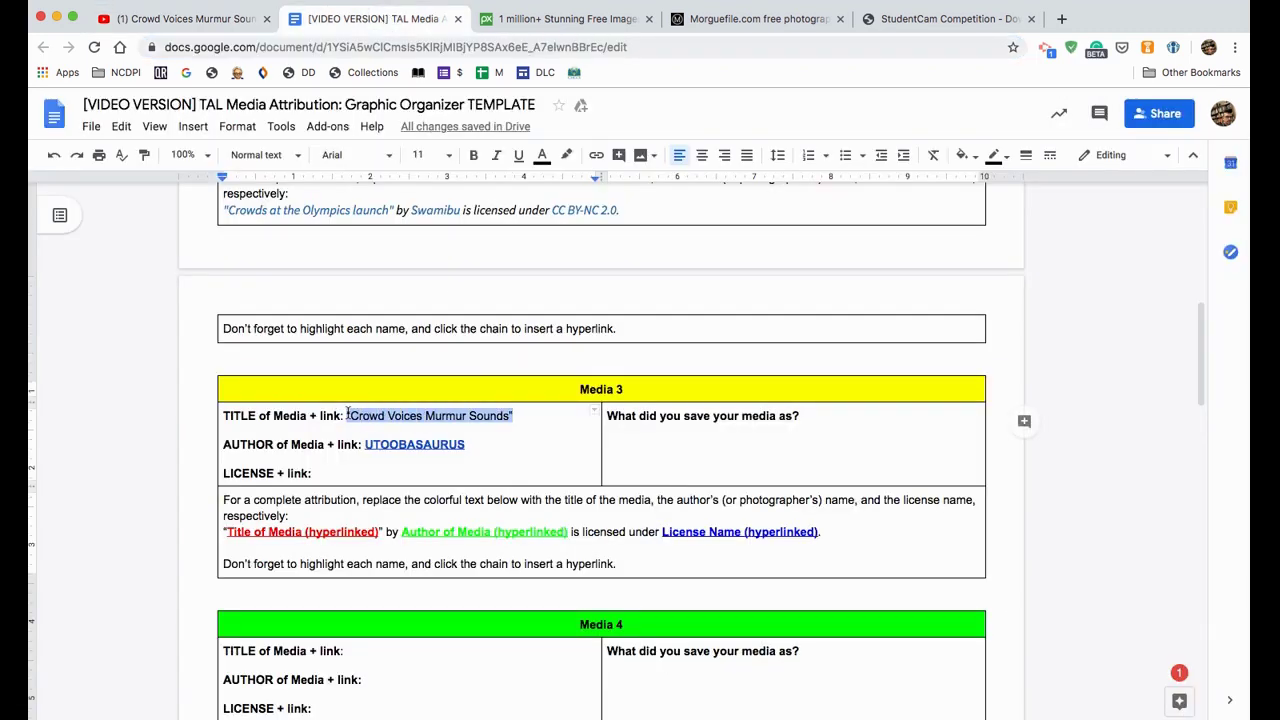
{"action": "key", "text": "ctrl+k"}
{"action": "key", "text": "ctrl+v"}
{"action": "left_click", "coordinate": [622, 508]}
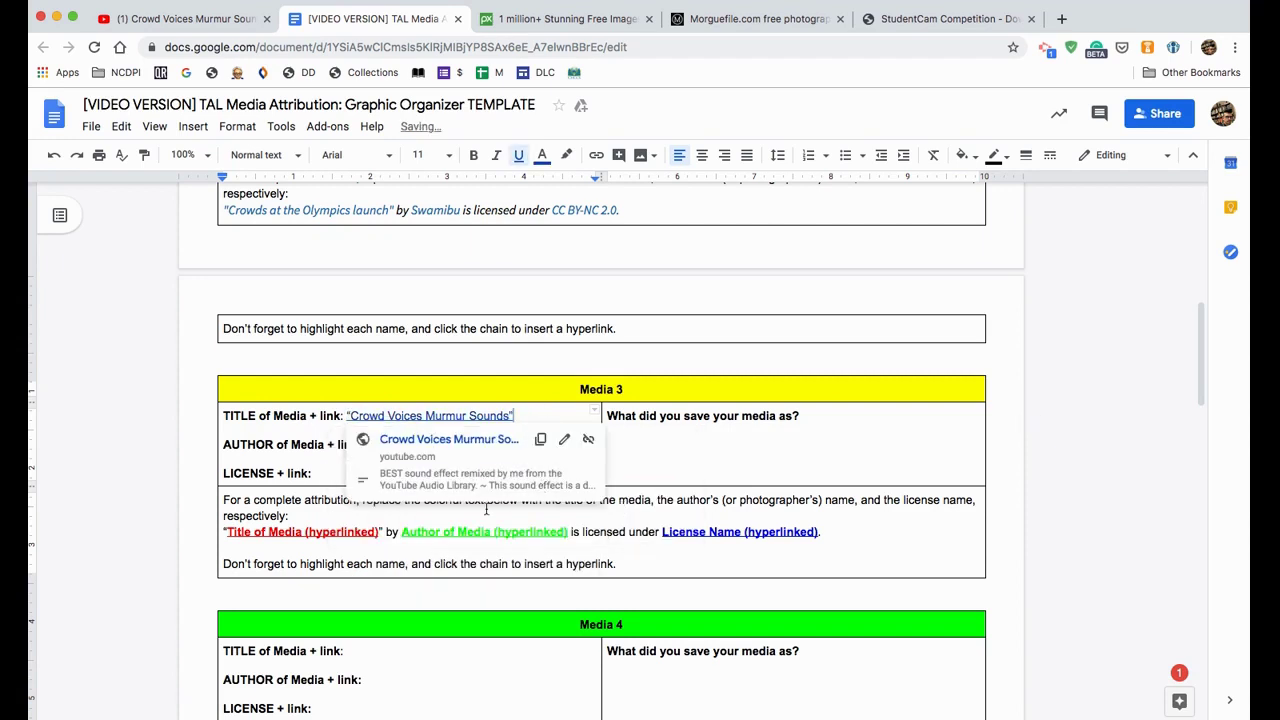
{"action": "left_click", "coordinate": [676, 465]}
Step: Review YouTube Help's Creative Commons article, open its CC BY license, and copy the address of that license page
{"action": "left_click", "coordinate": [436, 466]}
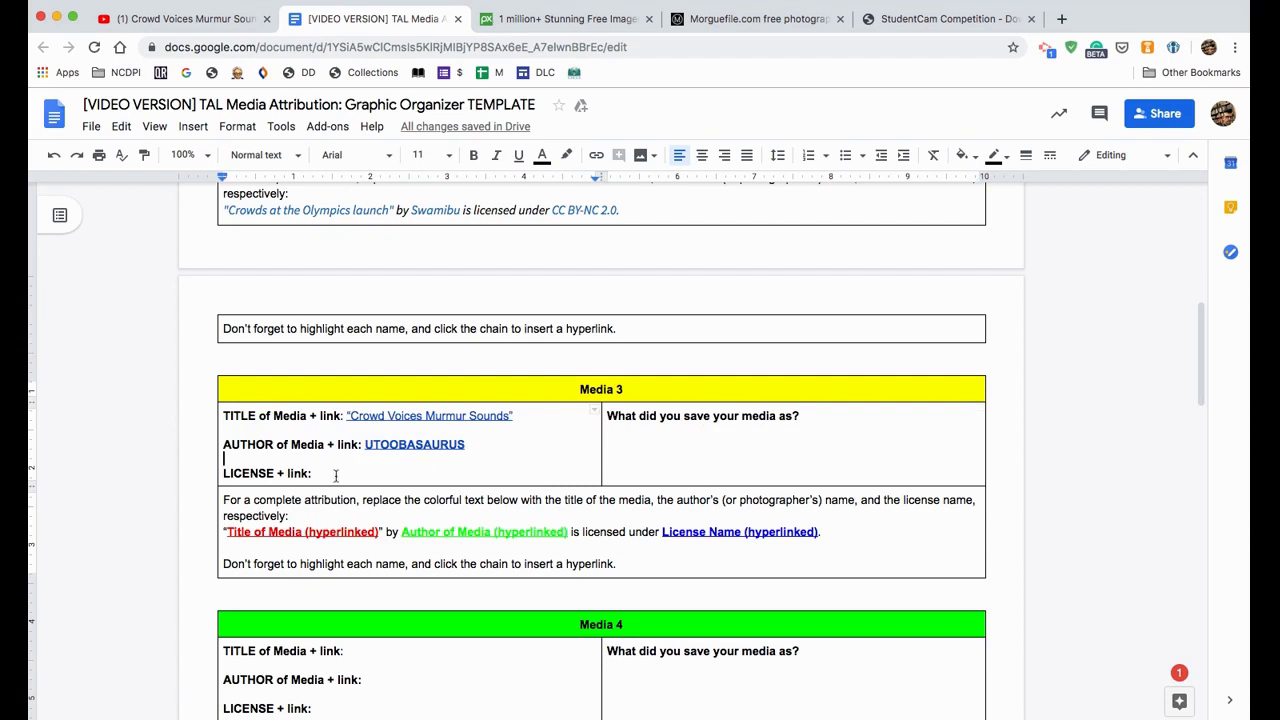
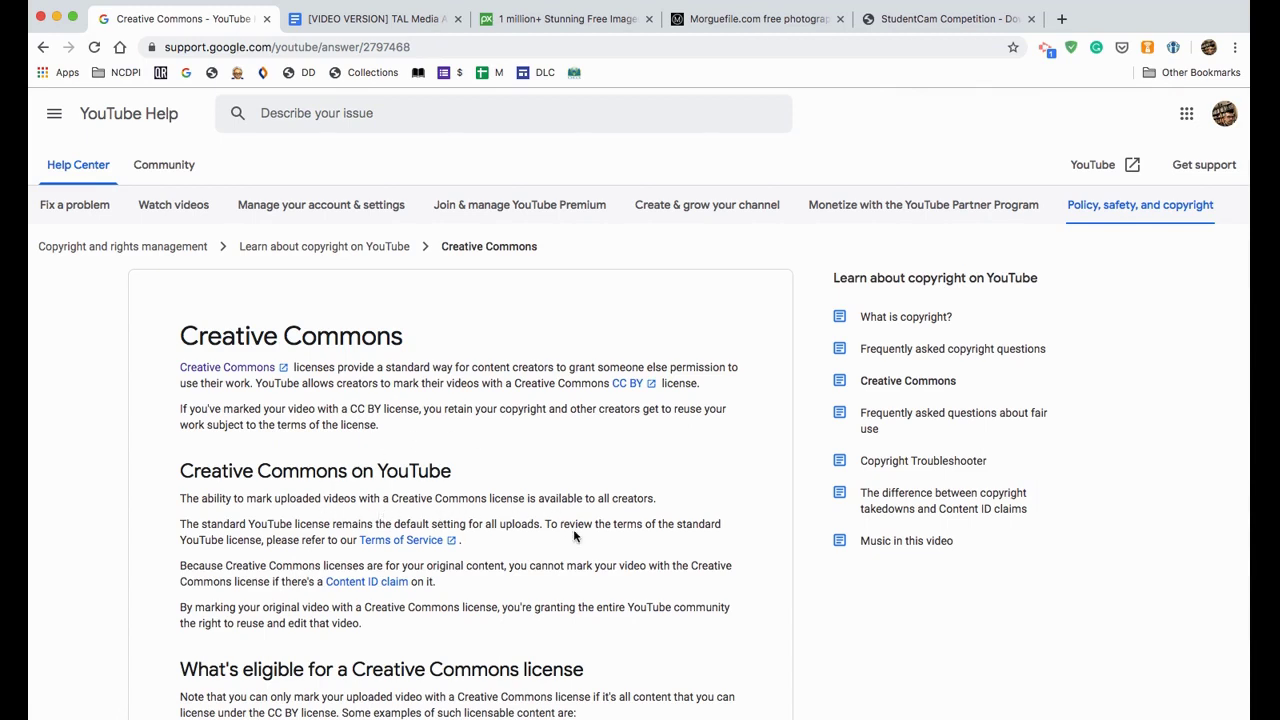
{"action": "scroll", "coordinate": [573, 529], "scroll_direction": "down", "scroll_amount": 2}
{"action": "scroll", "coordinate": [573, 529], "scroll_direction": "down", "scroll_amount": 3}
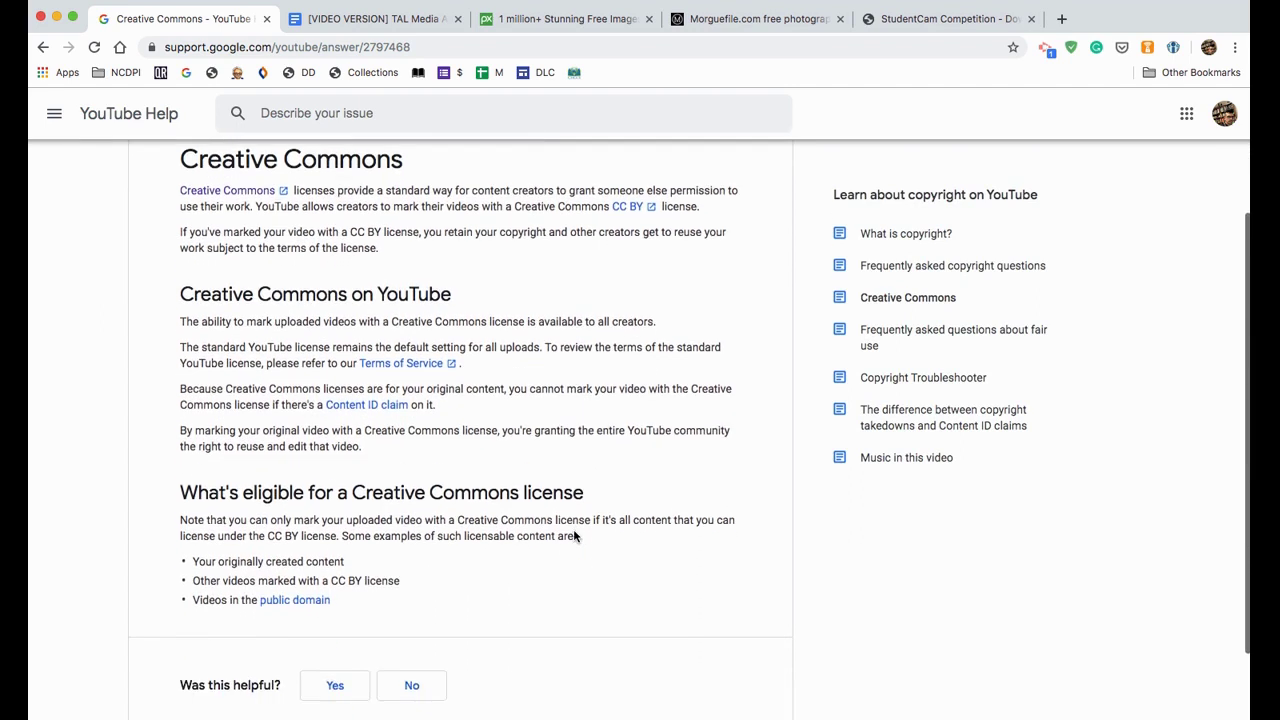
{"action": "scroll", "coordinate": [573, 529], "scroll_direction": "up", "scroll_amount": 3}
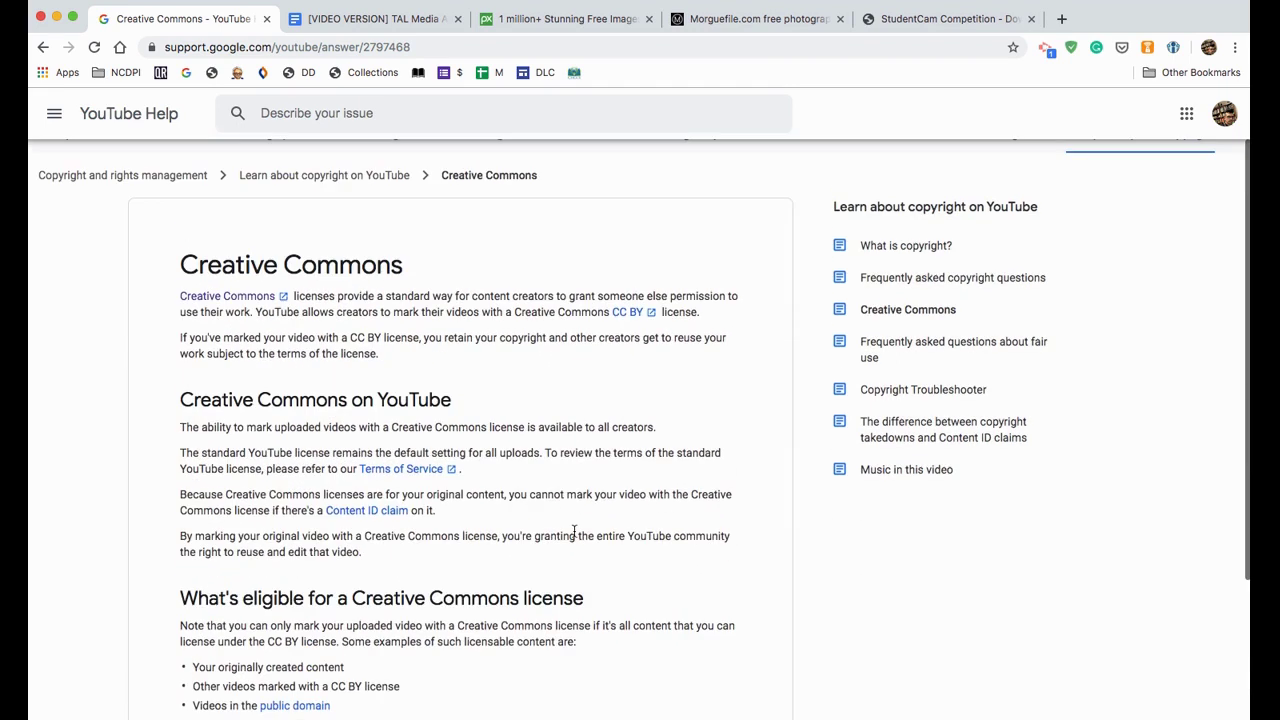
{"action": "left_click", "coordinate": [633, 313]}
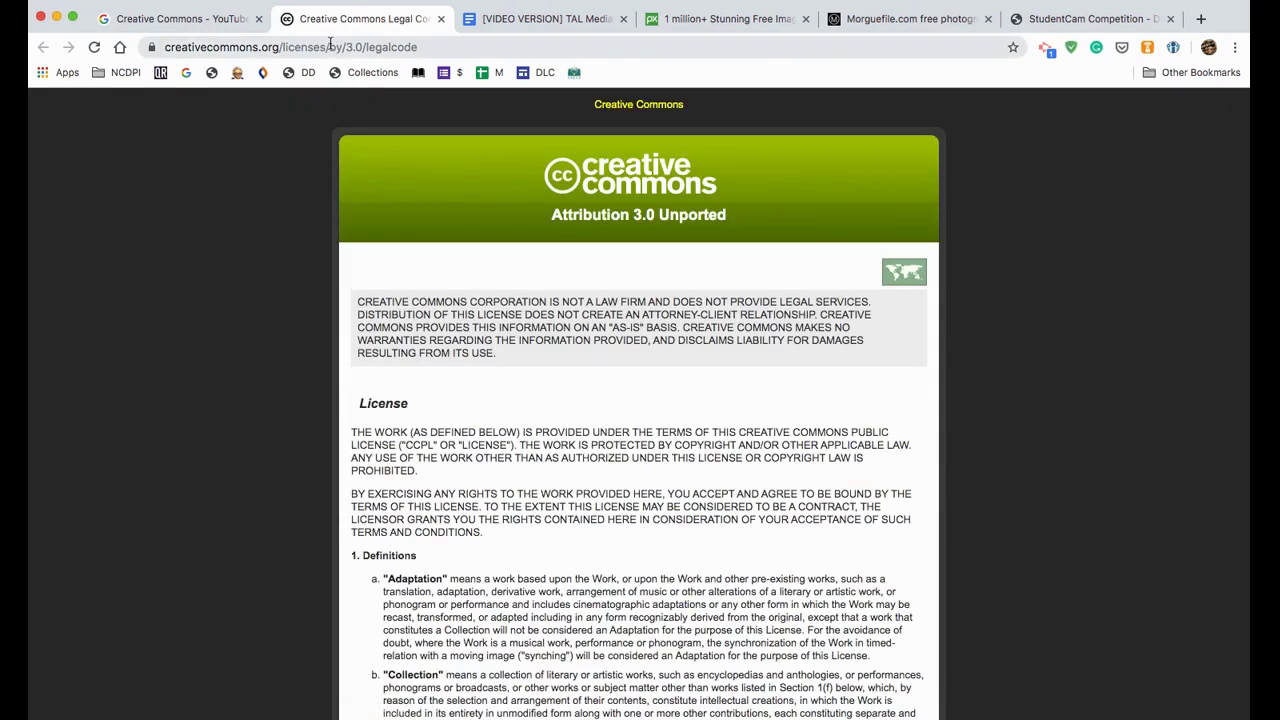
{"action": "left_click", "coordinate": [331, 46]}
{"action": "key", "text": "super+c"}
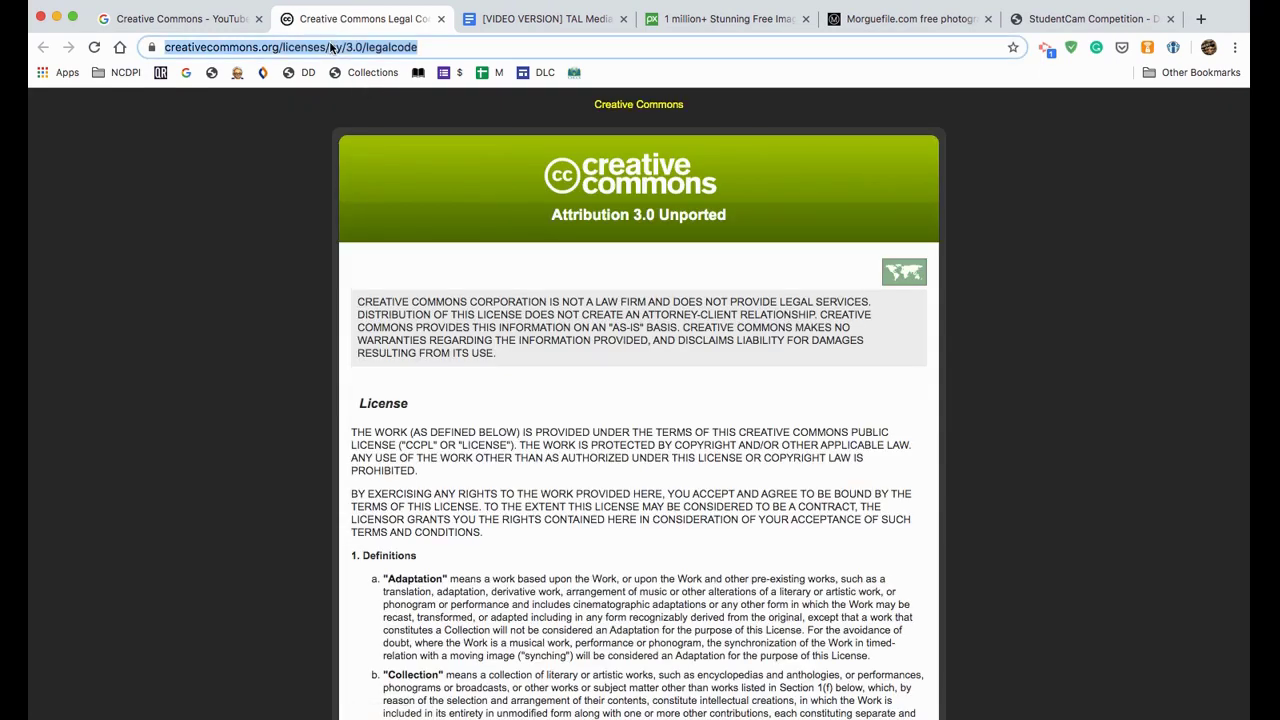
Step: Enter "Creative Commons Attribution License" in Media 3's license field in the graphic organizer
{"action": "left_click", "coordinate": [150, 19]}
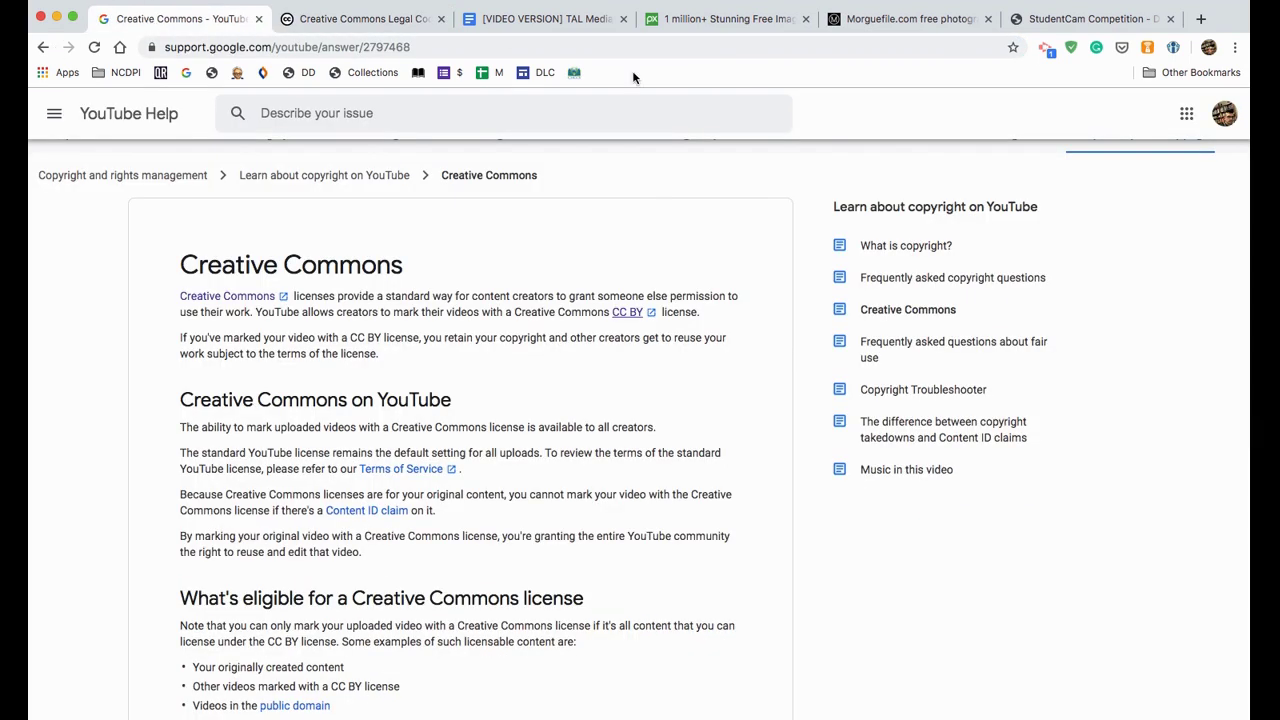
{"action": "left_click", "coordinate": [560, 20]}
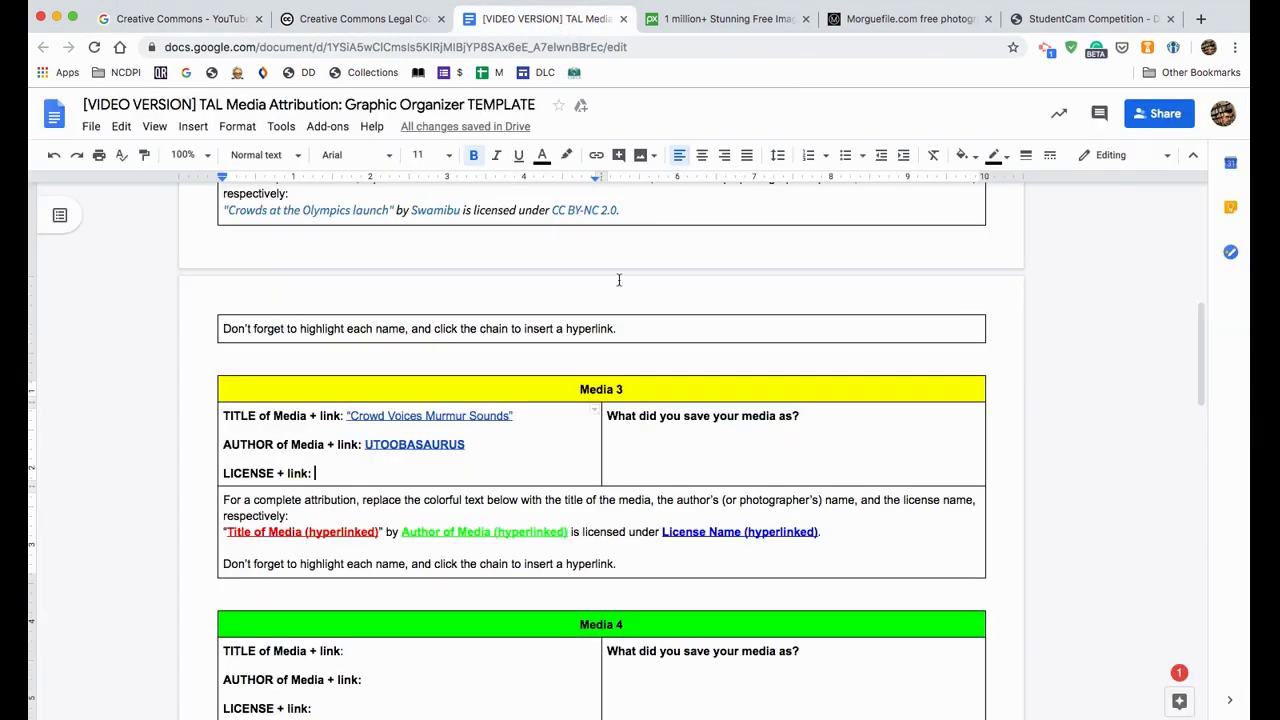
{"action": "left_click", "coordinate": [418, 474]}
{"action": "type", "text": "Creative"}
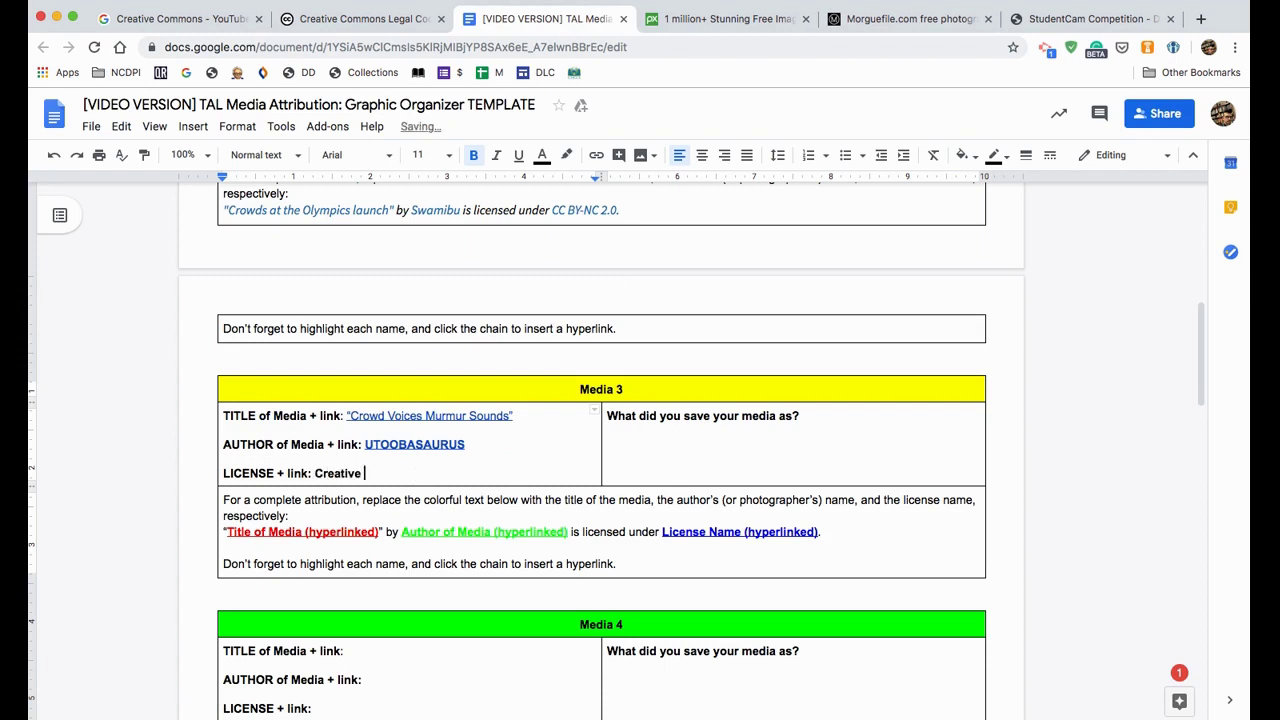
{"action": "key", "text": "super+v"}
Step: Hyperlink the Media 3 license name to the copied Creative Commons Attribution 3.0 legal code address
{"action": "double_click", "coordinate": [454, 473]}
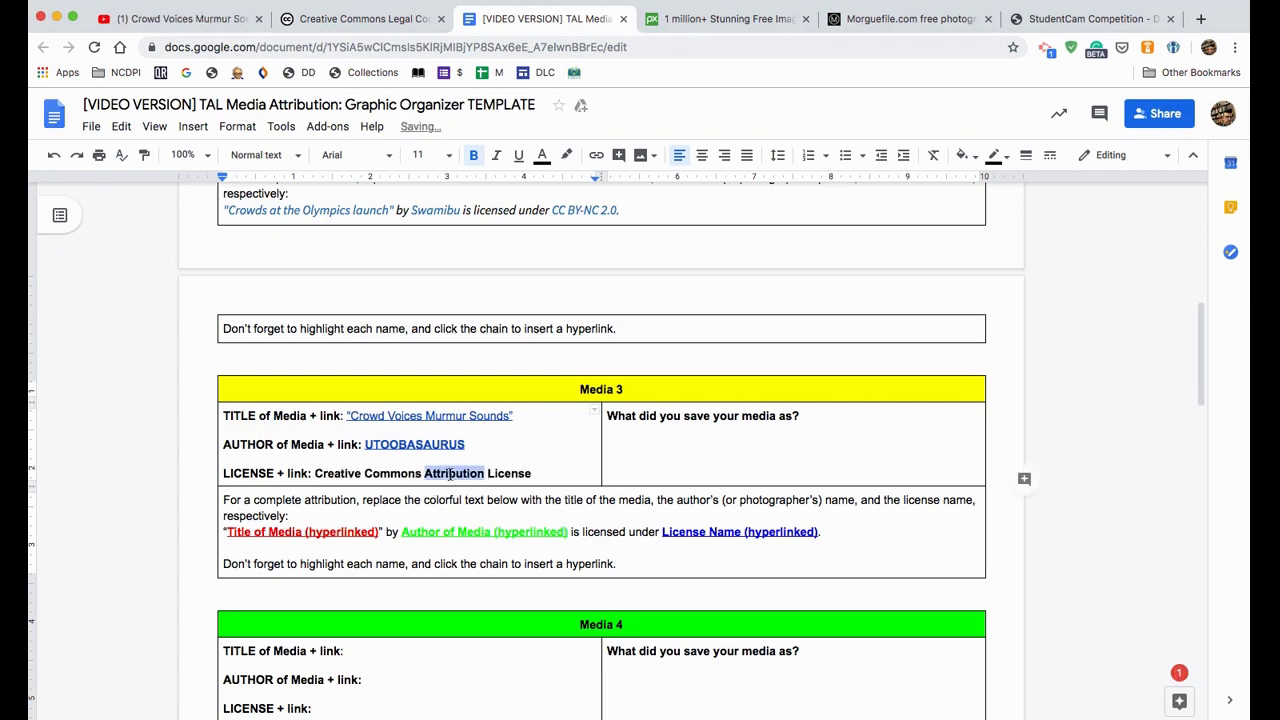
{"action": "left_click_drag", "start_coordinate": [316, 473], "coordinate": [532, 473]}
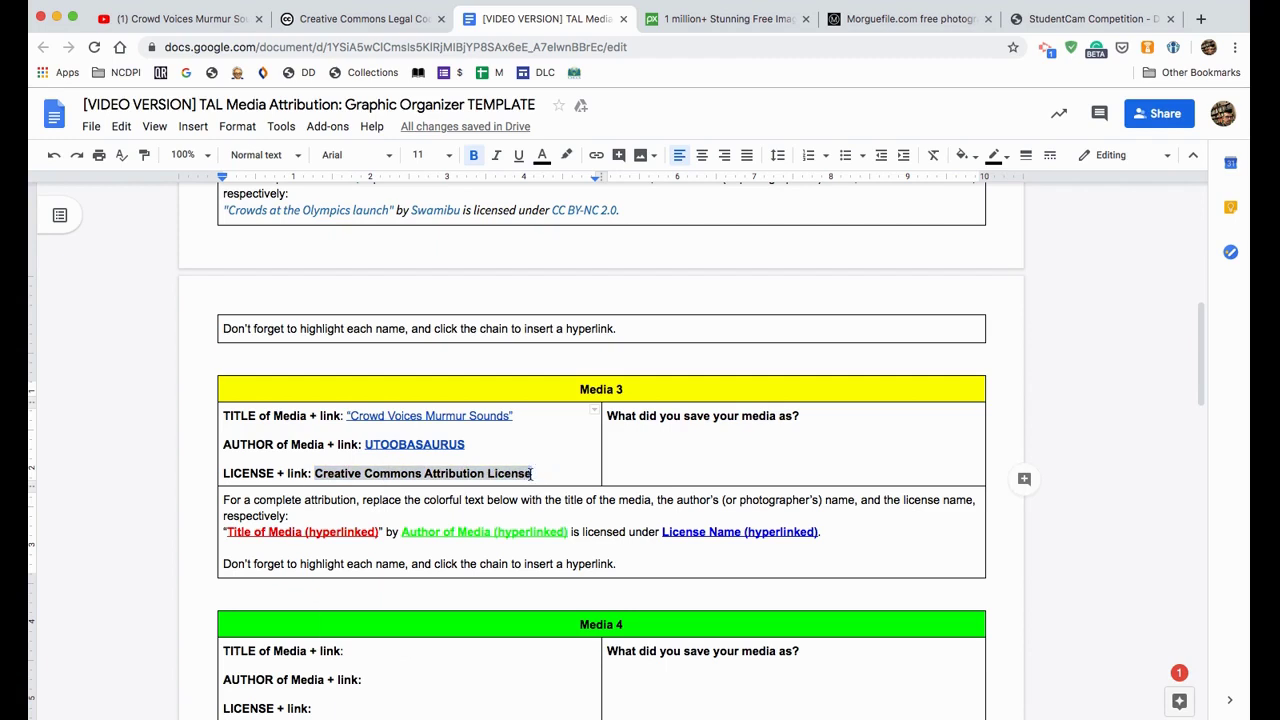
{"action": "key", "text": "super+k"}
{"action": "key", "text": "super+v"}
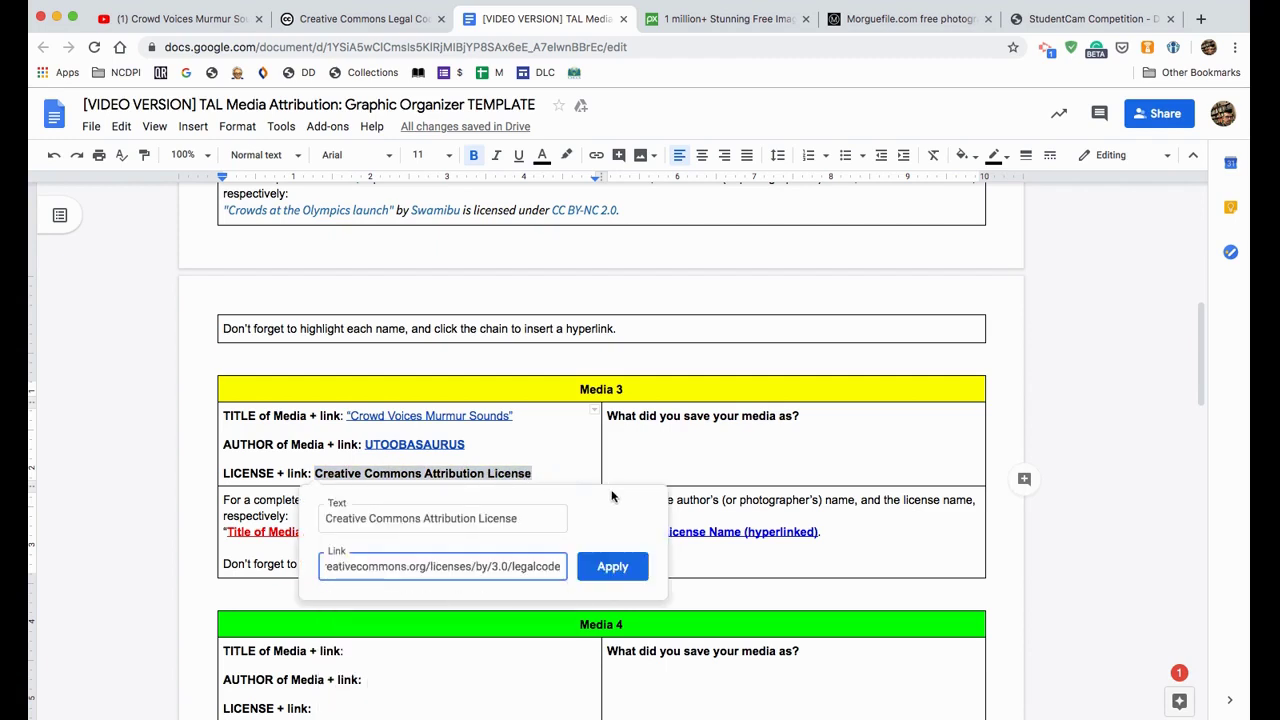
{"action": "left_click", "coordinate": [611, 567]}
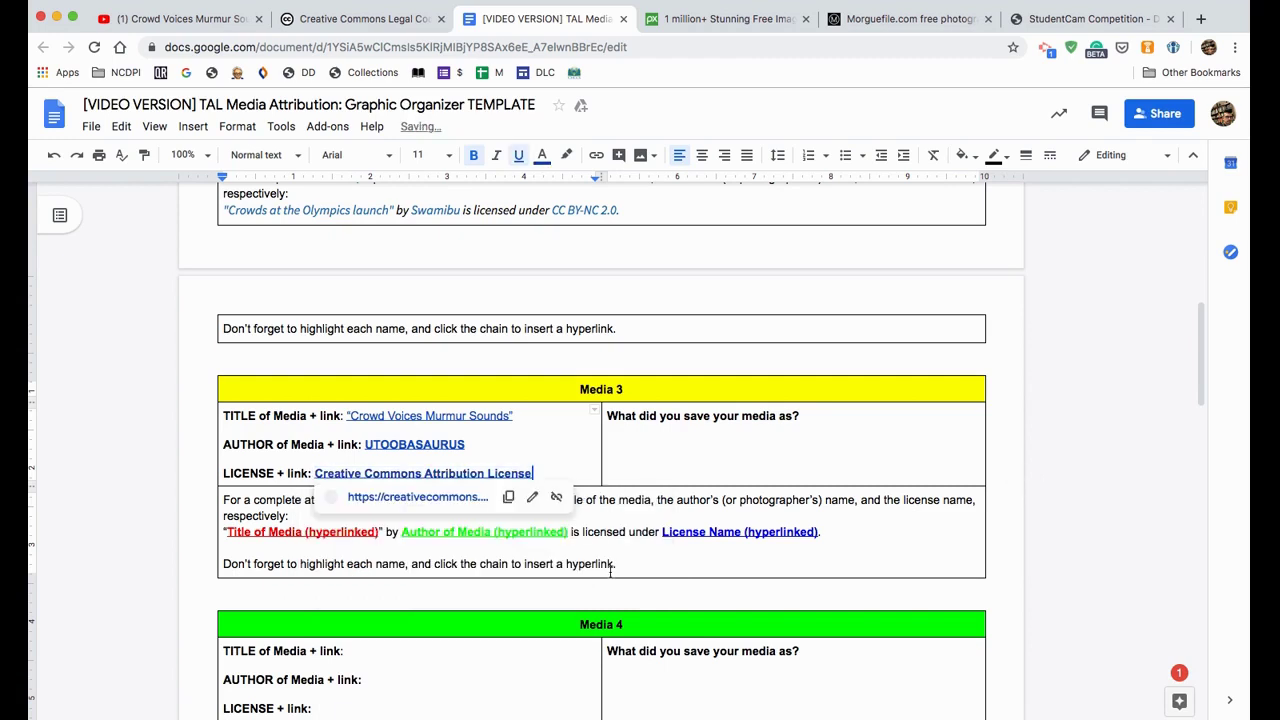
{"action": "left_click", "coordinate": [584, 465]}
Step: Compose the complete Media 3 attribution below the template sentence: linked title "by" linked author "is licensed under" linked license name
{"action": "left_click", "coordinate": [594, 547]}
{"action": "left_click_drag", "start_coordinate": [348, 416], "coordinate": [514, 416]}
{"action": "key", "text": "super+c"}
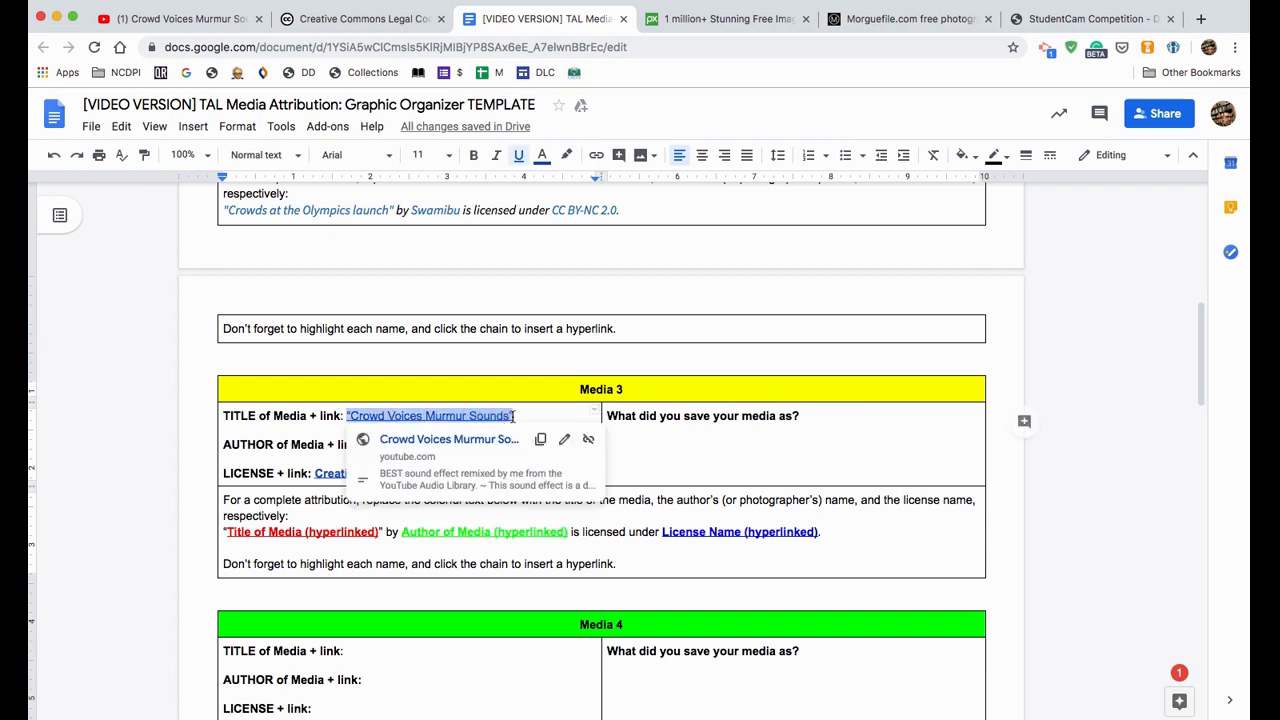
{"action": "left_click", "coordinate": [249, 545]}
{"action": "key", "text": "super+v"}
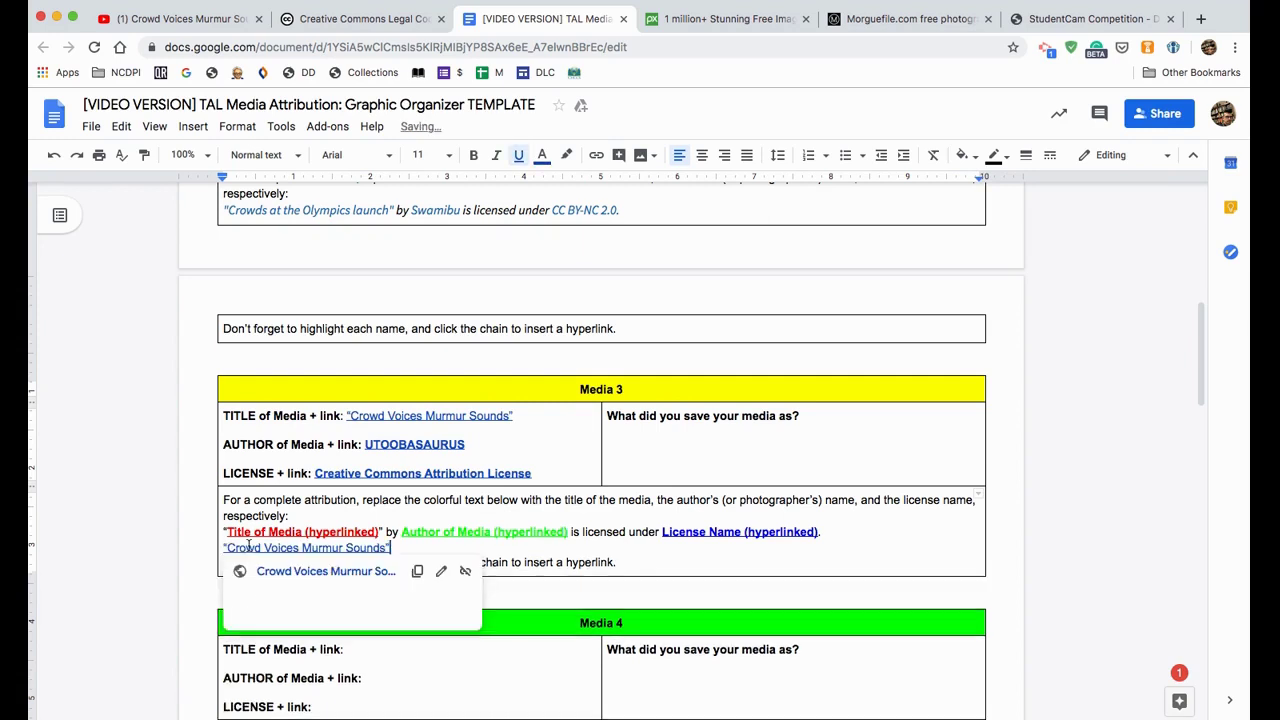
{"action": "type", "text": "by"}
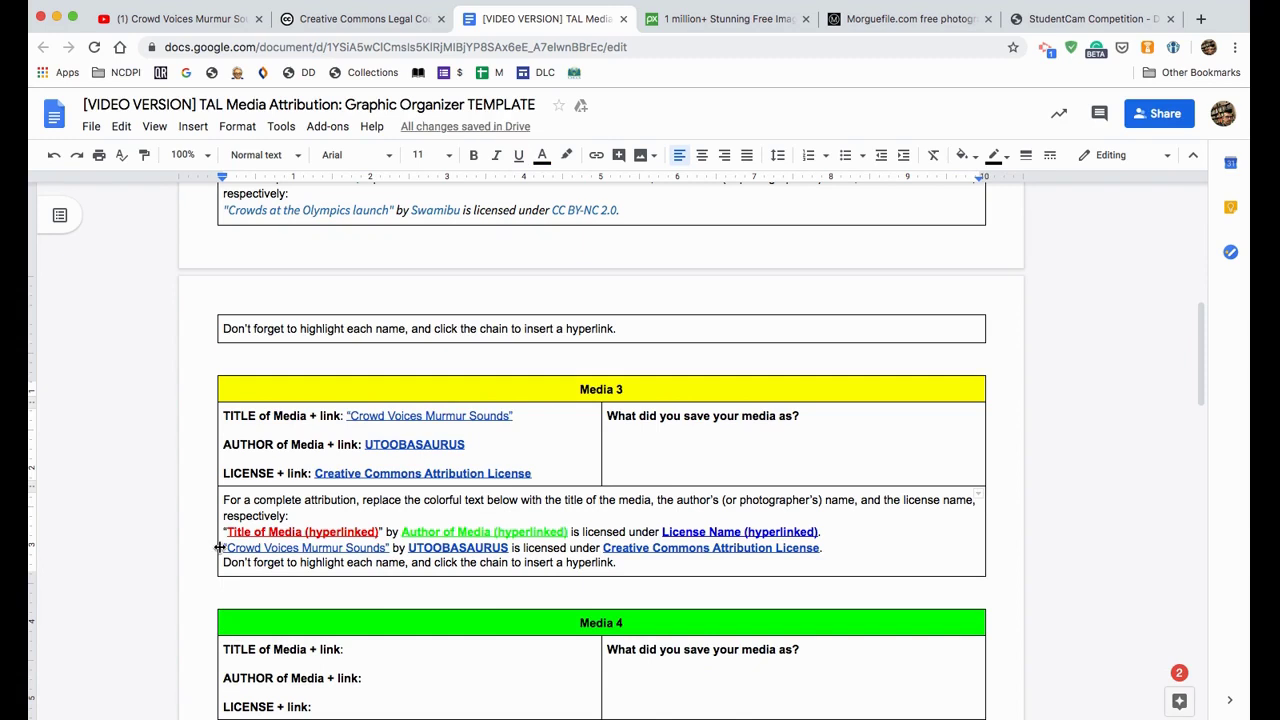
Step: Format the whole Media 3 attribution line uniformly in Arial without bold
{"action": "left_click_drag", "start_coordinate": [218, 547], "coordinate": [820, 548]}
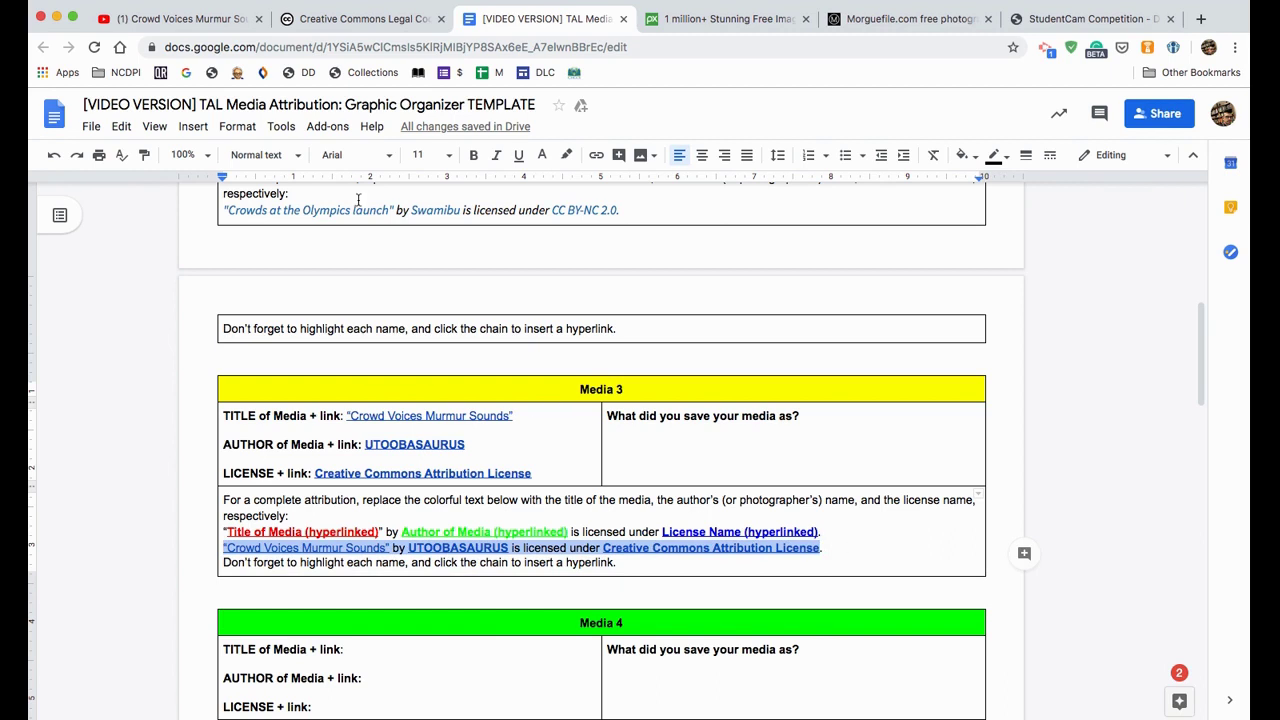
{"action": "left_click", "coordinate": [388, 160]}
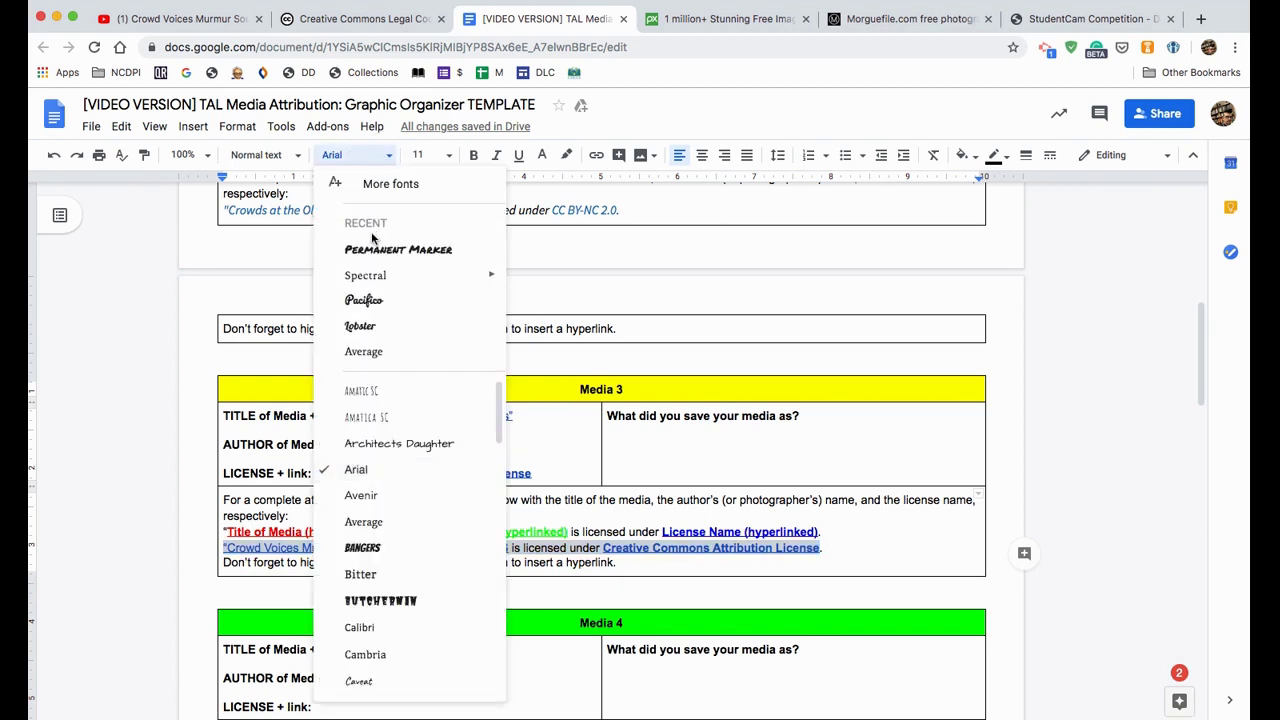
{"action": "left_click", "coordinate": [357, 470]}
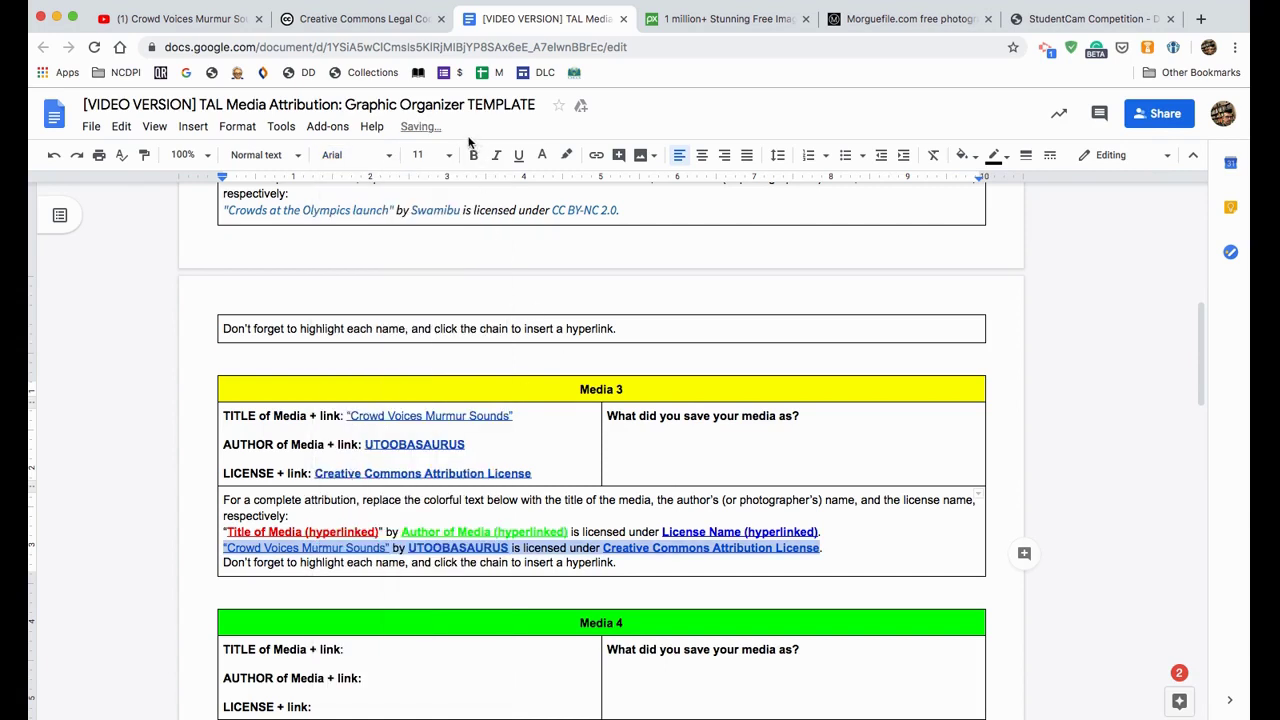
{"action": "left_click", "coordinate": [440, 155]}
{"action": "left_click", "coordinate": [476, 157]}
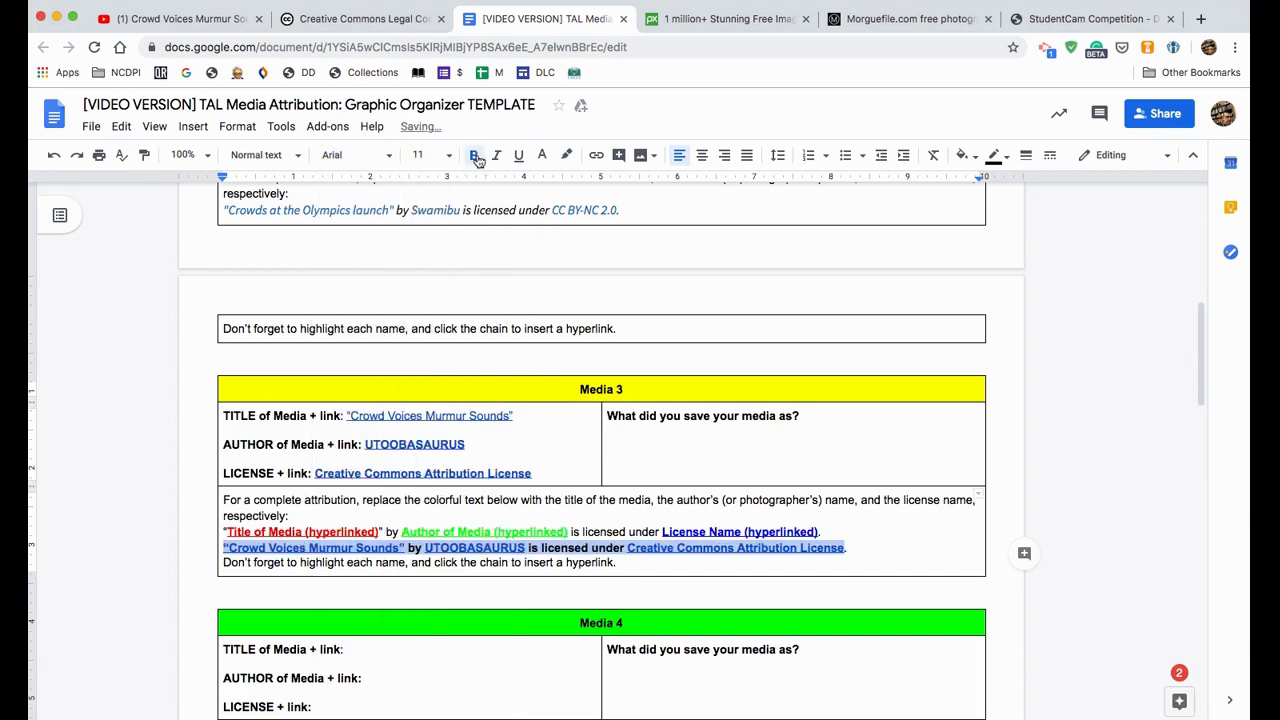
{"action": "left_click", "coordinate": [476, 157]}
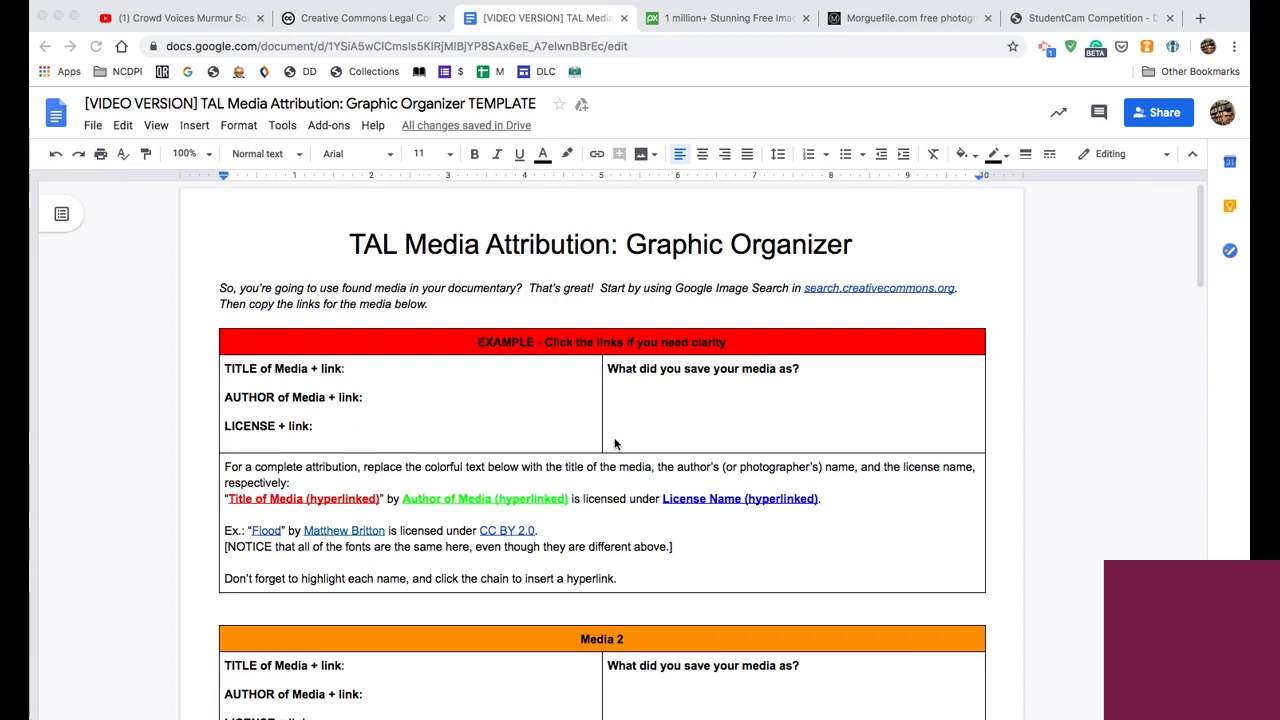
Step: Open the tree silhouette photo from Pixabay's Halloween images, examine its license and author details, and return to the graphic organizer
{"action": "left_click", "coordinate": [707, 25]}
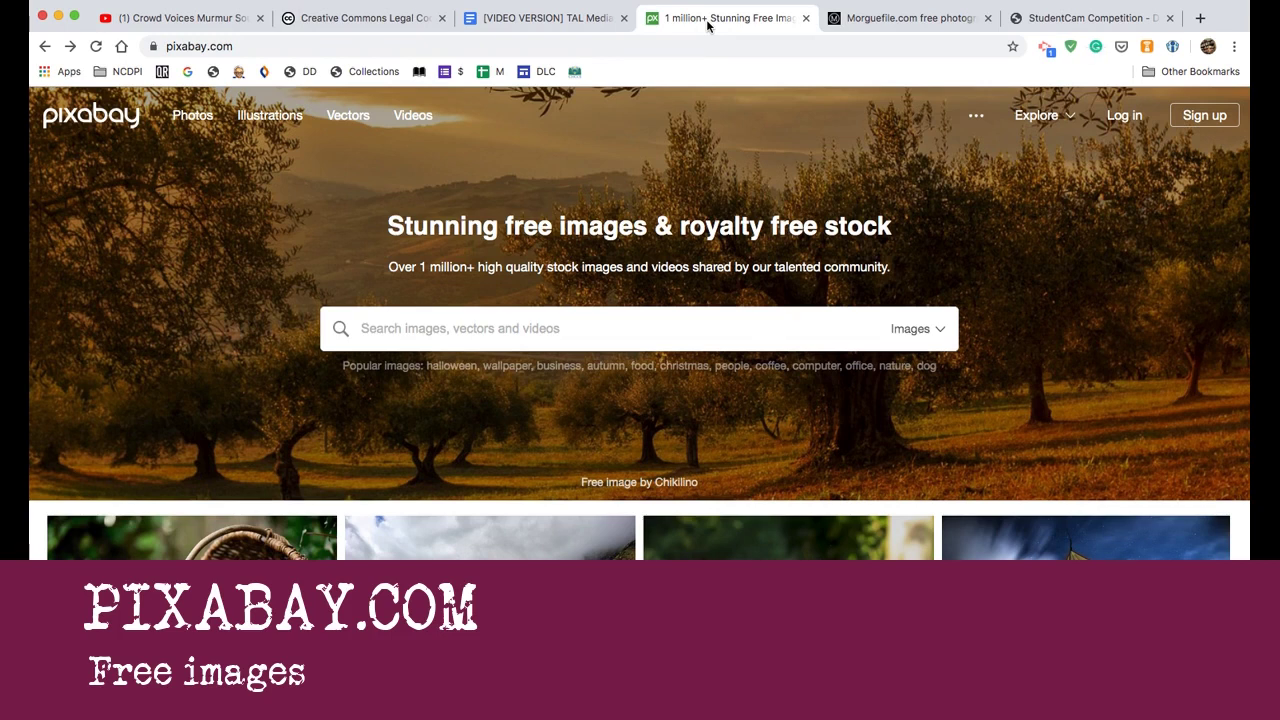
{"action": "left_click", "coordinate": [452, 366]}
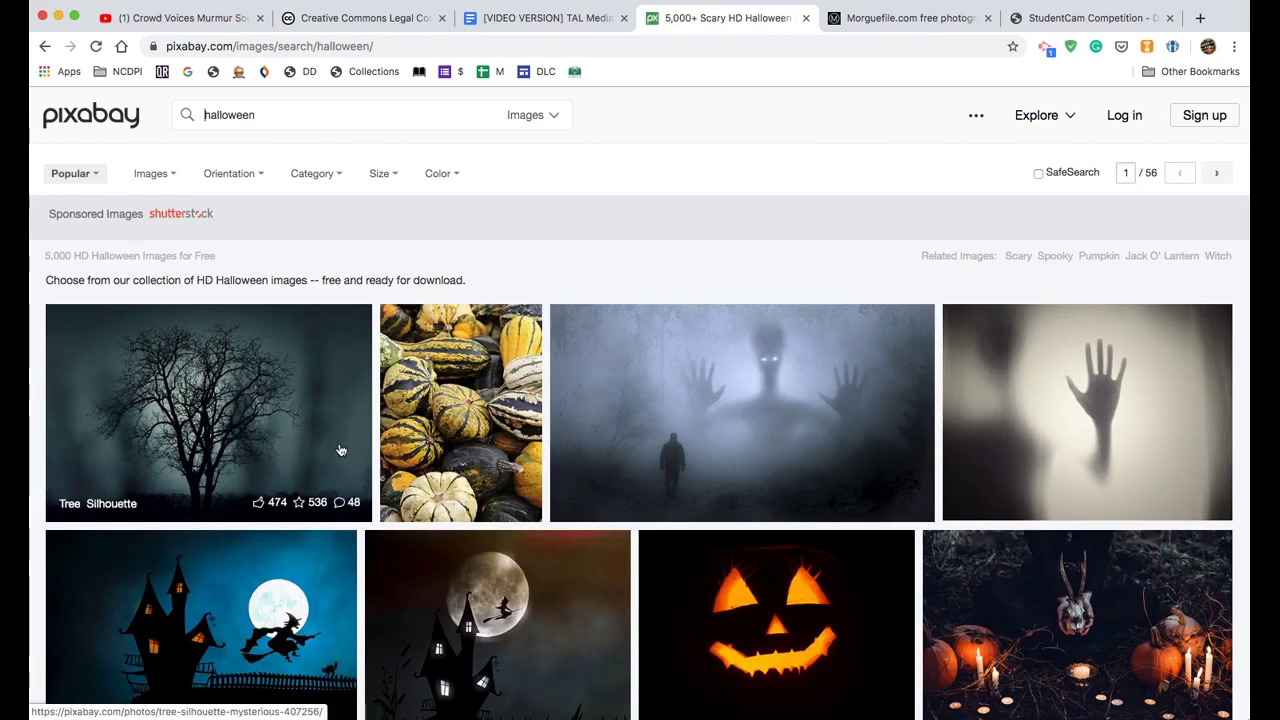
{"action": "left_click", "coordinate": [198, 441]}
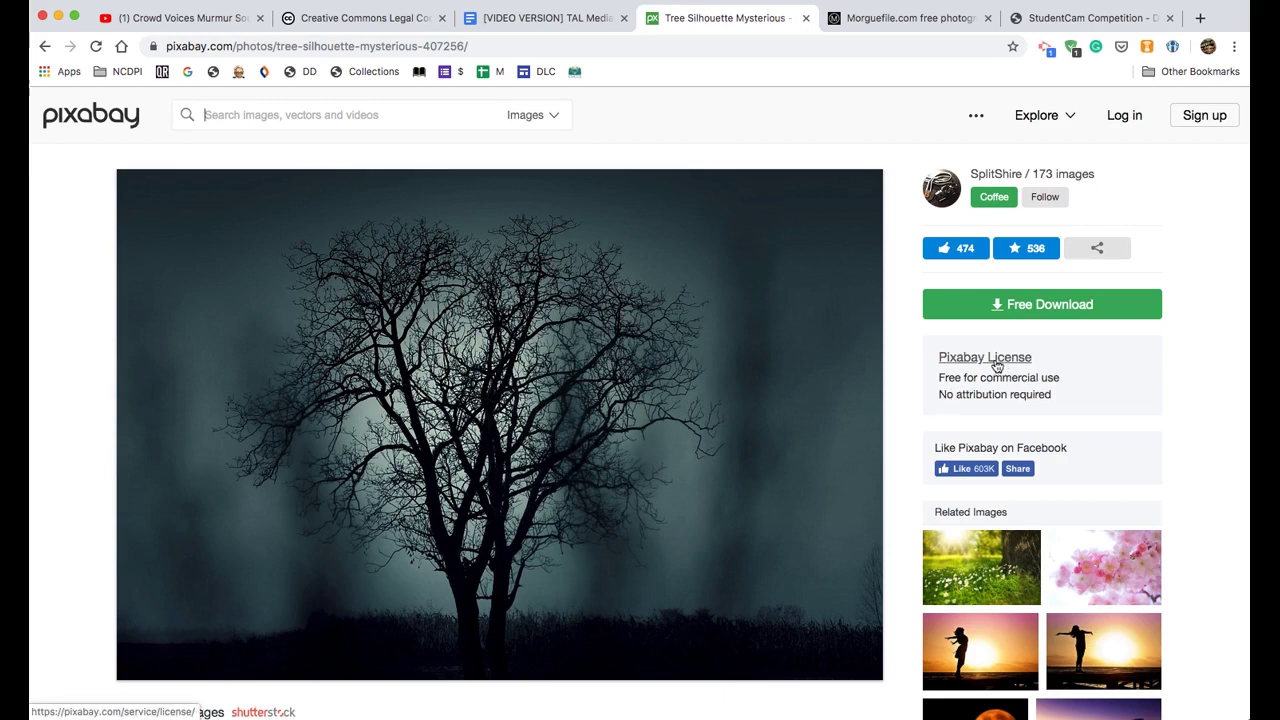
{"action": "scroll", "coordinate": [823, 400], "scroll_direction": "down", "scroll_amount": 1}
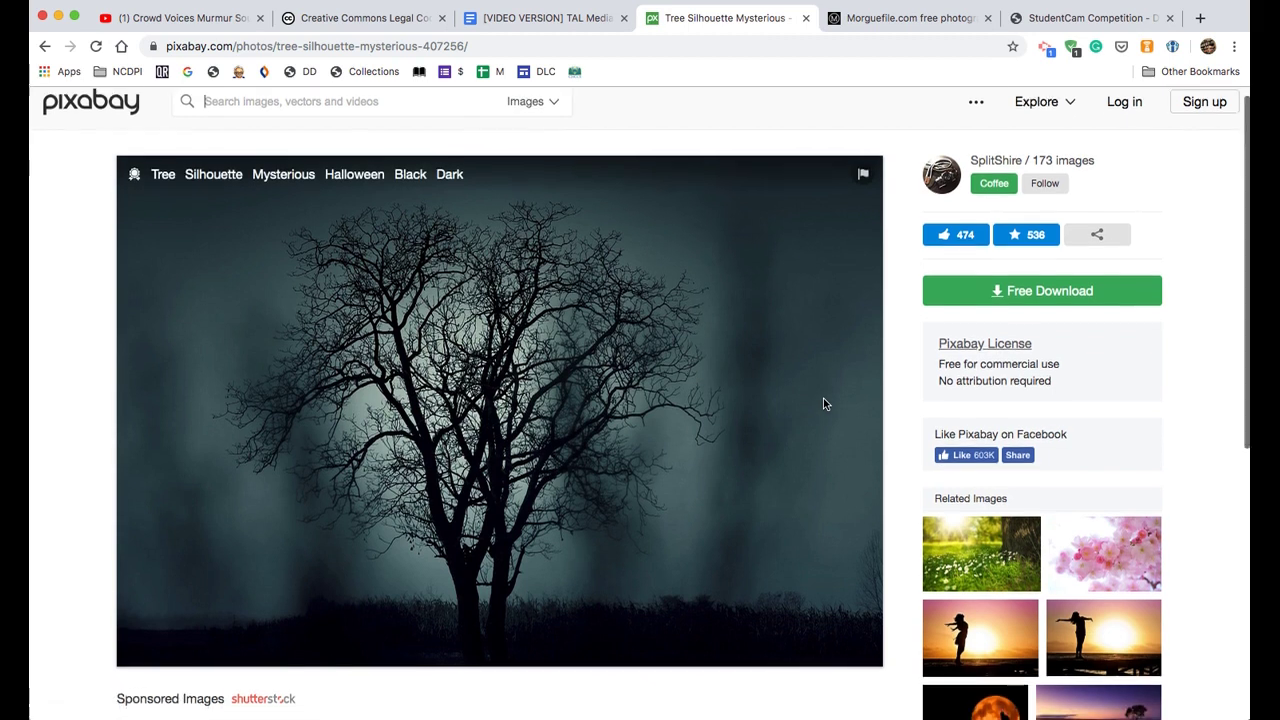
{"action": "scroll", "coordinate": [823, 398], "scroll_direction": "up", "scroll_amount": 1}
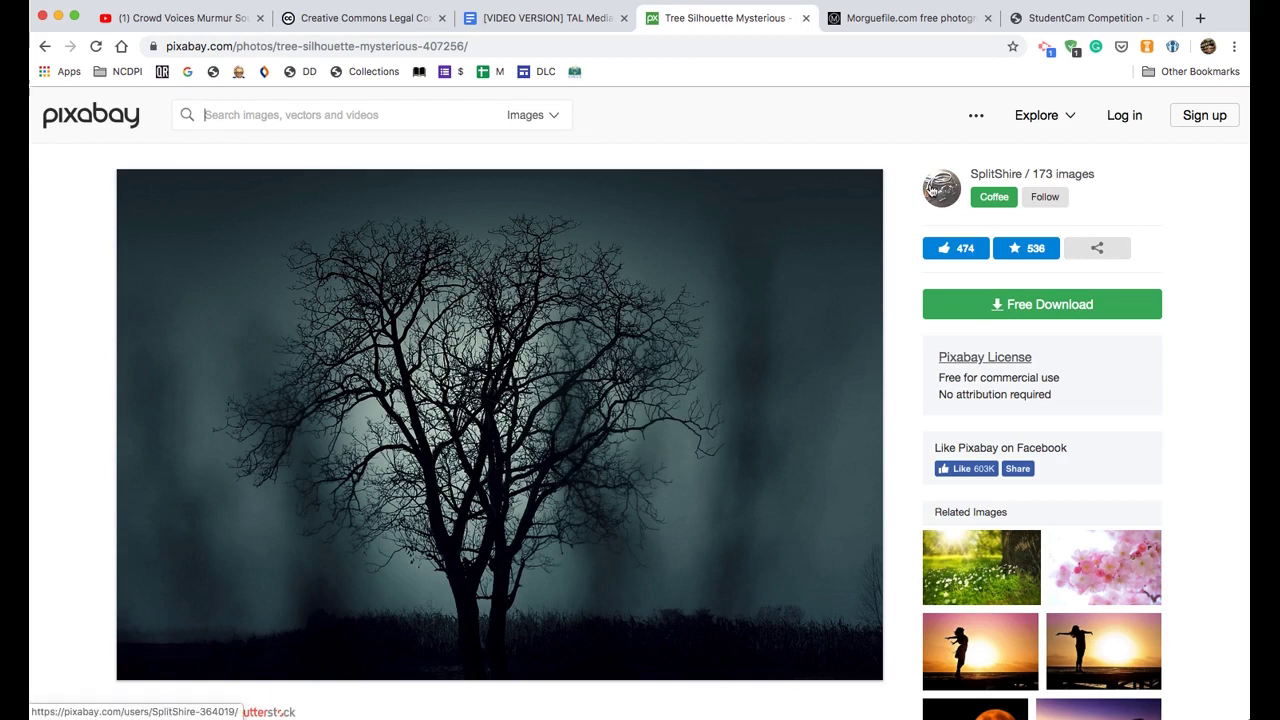
{"action": "left_click", "coordinate": [540, 18]}
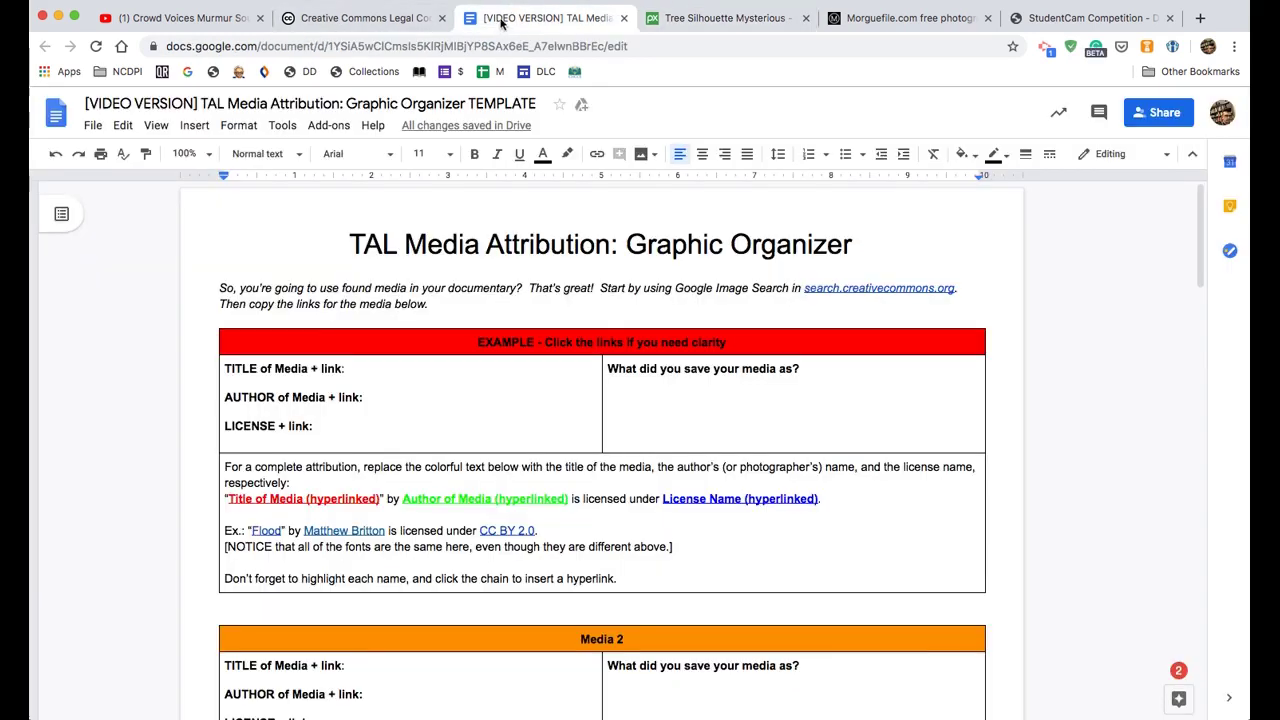
Step: Fill in the Media 4 table with the saved name "Halloween Tree" and the note "No attribution Req'd." below the template sentence
{"action": "scroll", "coordinate": [526, 593], "scroll_direction": "down", "scroll_amount": 10}
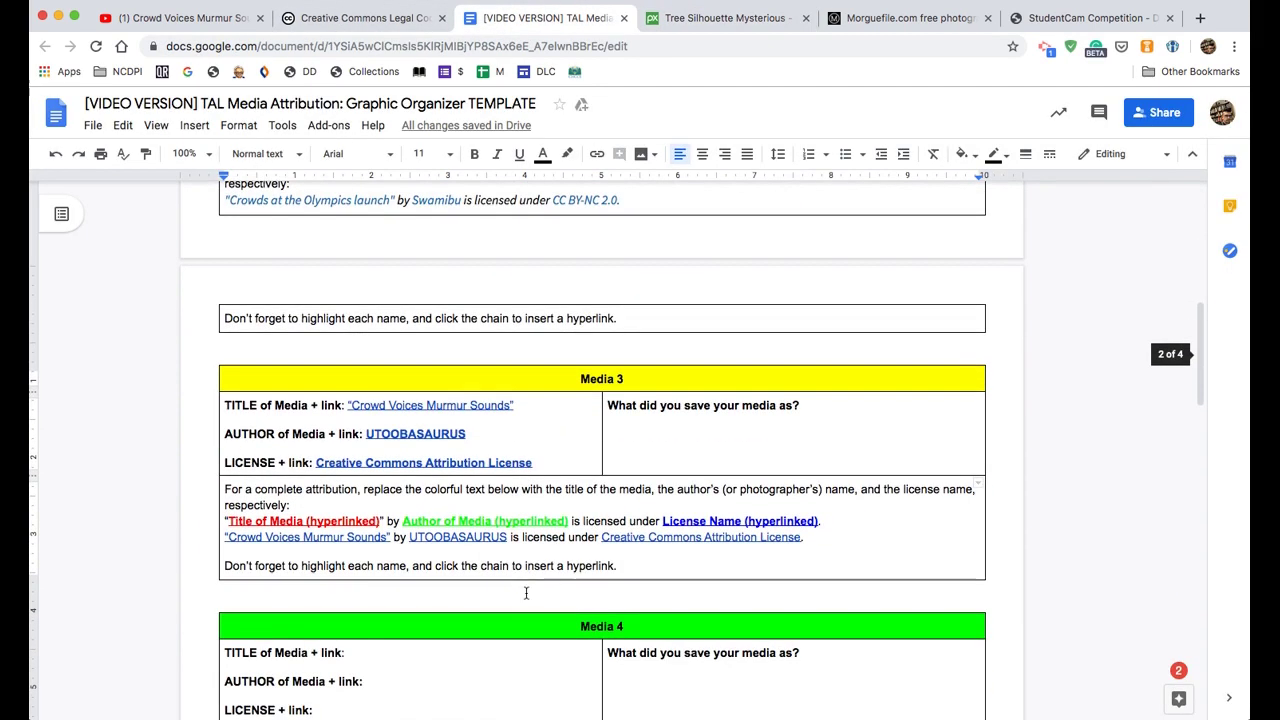
{"action": "scroll", "coordinate": [526, 593], "scroll_direction": "down", "scroll_amount": 5}
{"action": "left_click", "coordinate": [667, 455]}
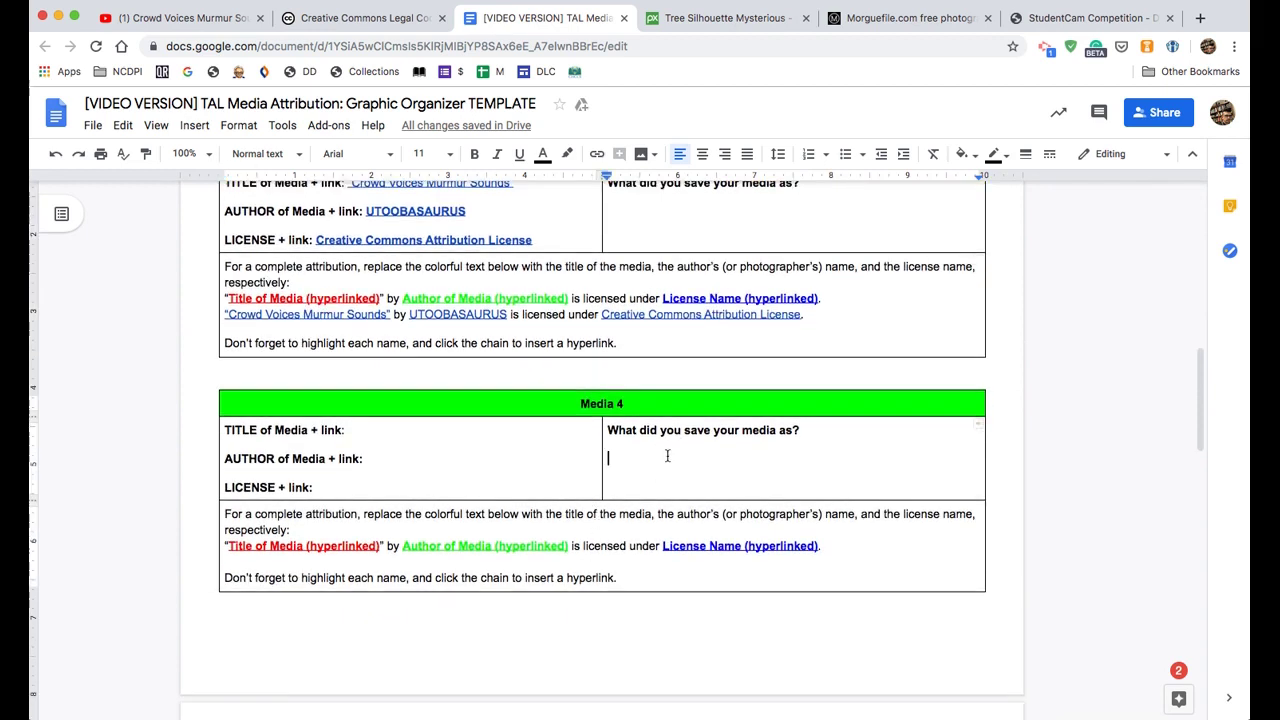
{"action": "type", "text": "H"}
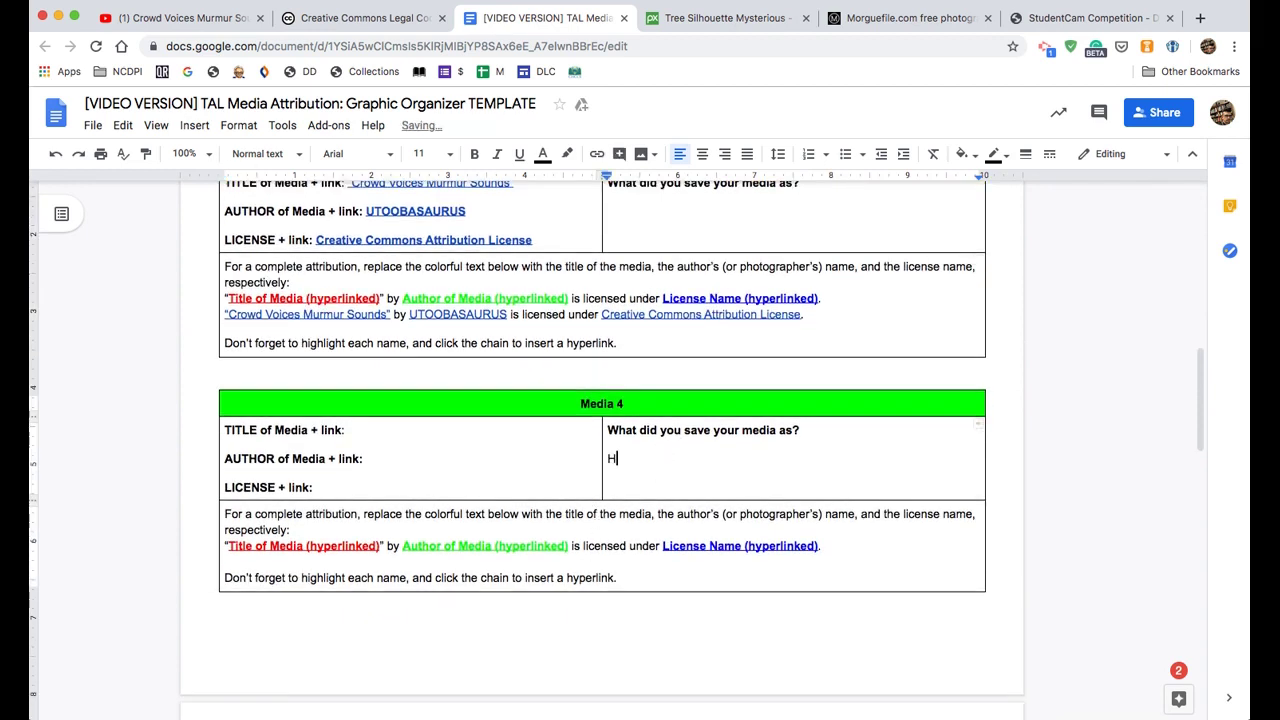
{"action": "type", "text": "alloween Tree"}
{"action": "left_click", "coordinate": [365, 563]}
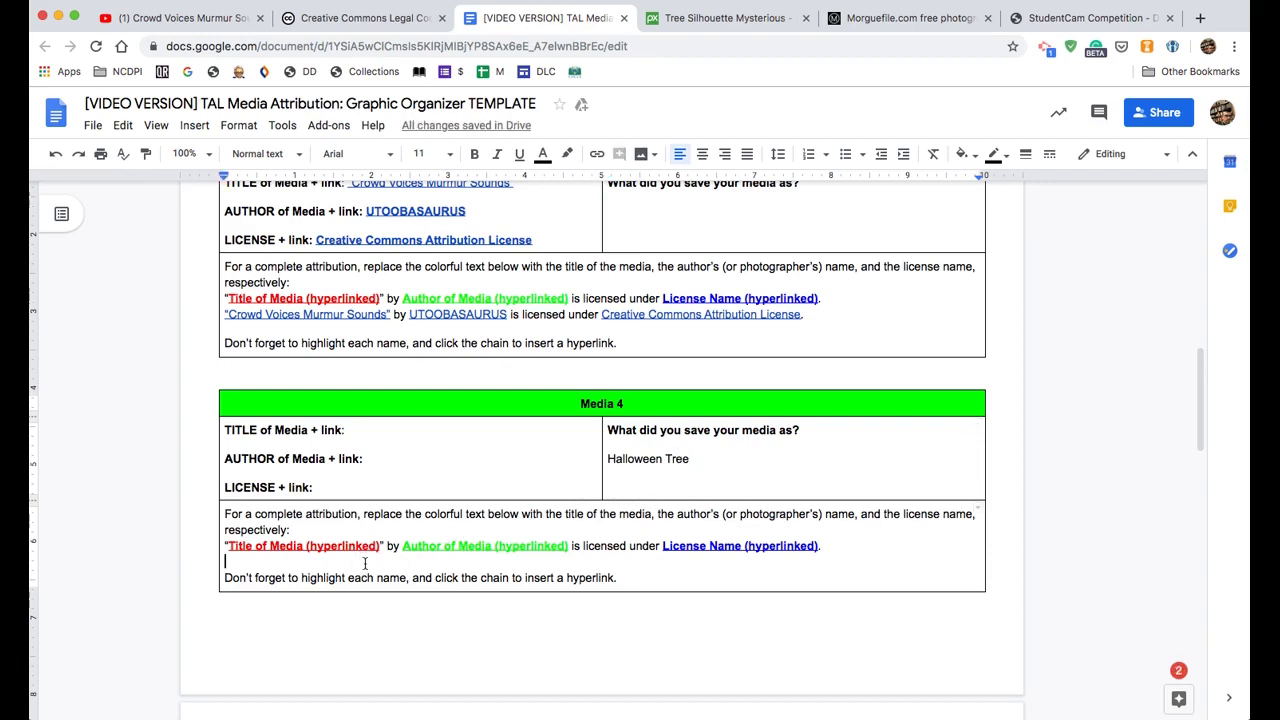
{"action": "type", "text": "No attribution Req'd."}
Step: Hyperlink the Media 4 saved name "Halloween Tree" to the copied Pixabay tree silhouette photo address
{"action": "triple_click", "coordinate": [645, 458]}
{"action": "key", "text": "super+k"}
{"action": "key", "text": "super+v"}
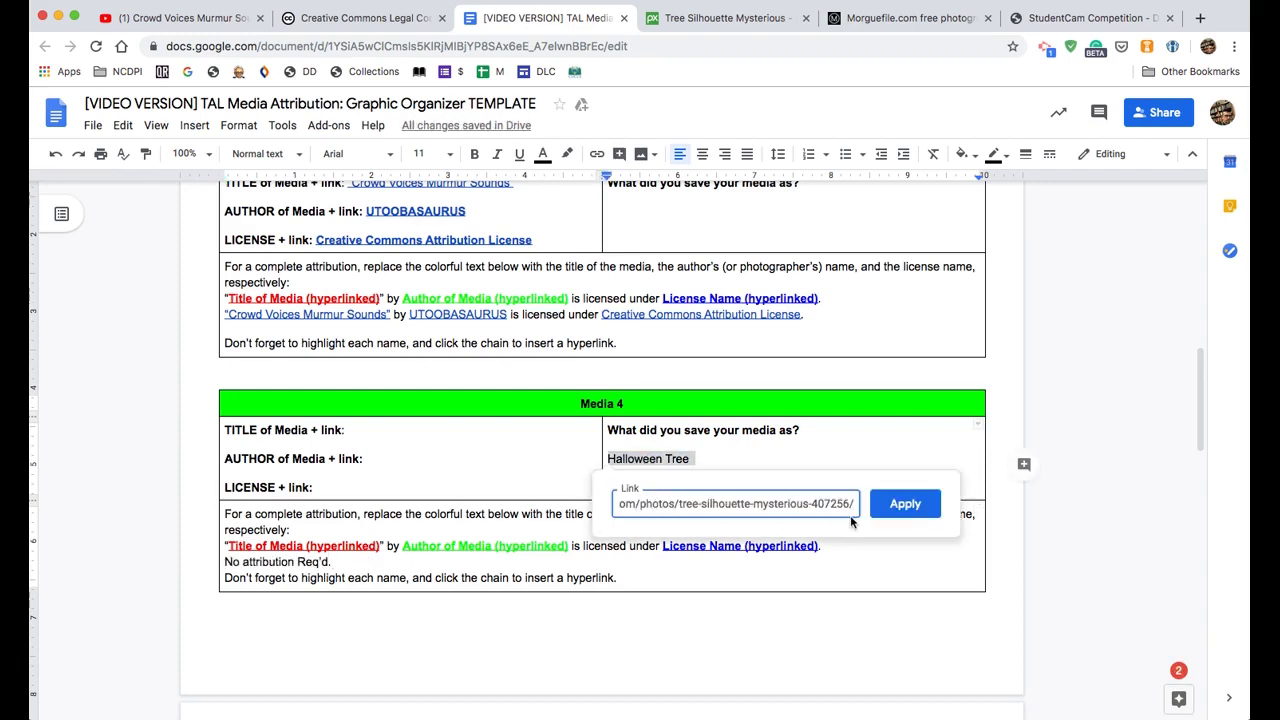
{"action": "left_click", "coordinate": [905, 503]}
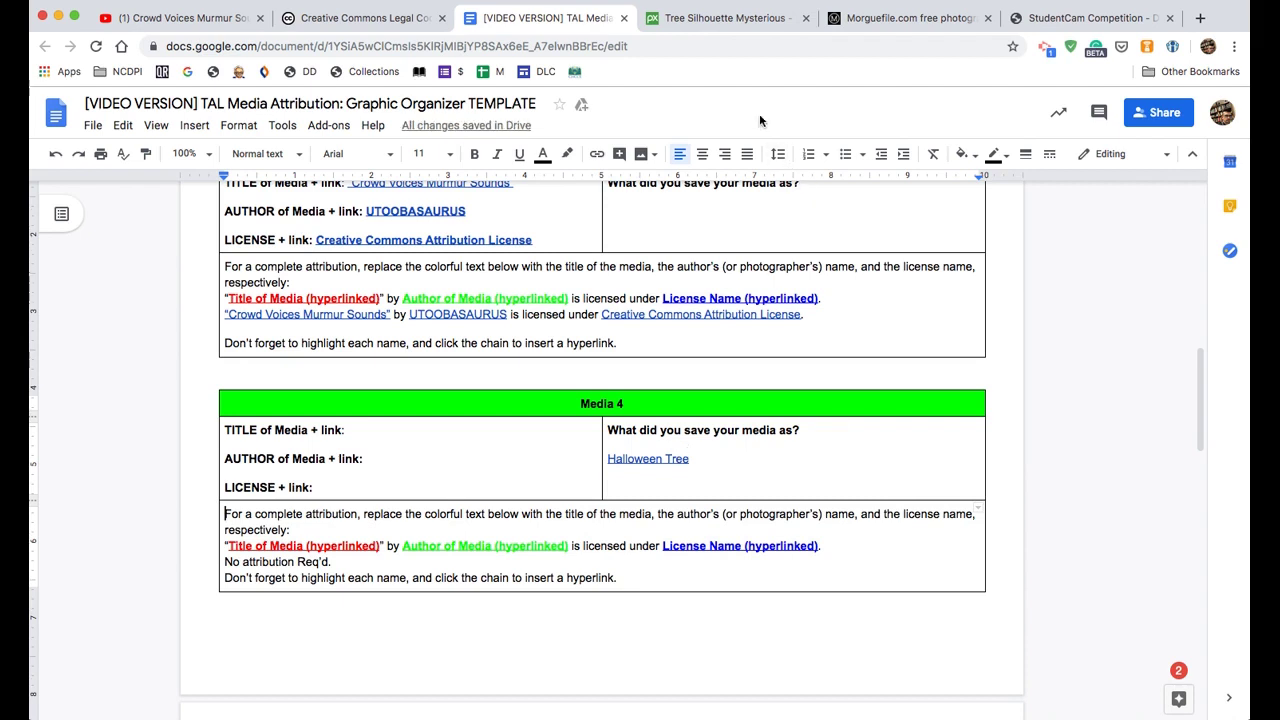
Step: Switch to the Morguefile website and search its free photos for "night sky"
{"action": "left_click", "coordinate": [729, 18]}
{"action": "left_click", "coordinate": [900, 18]}
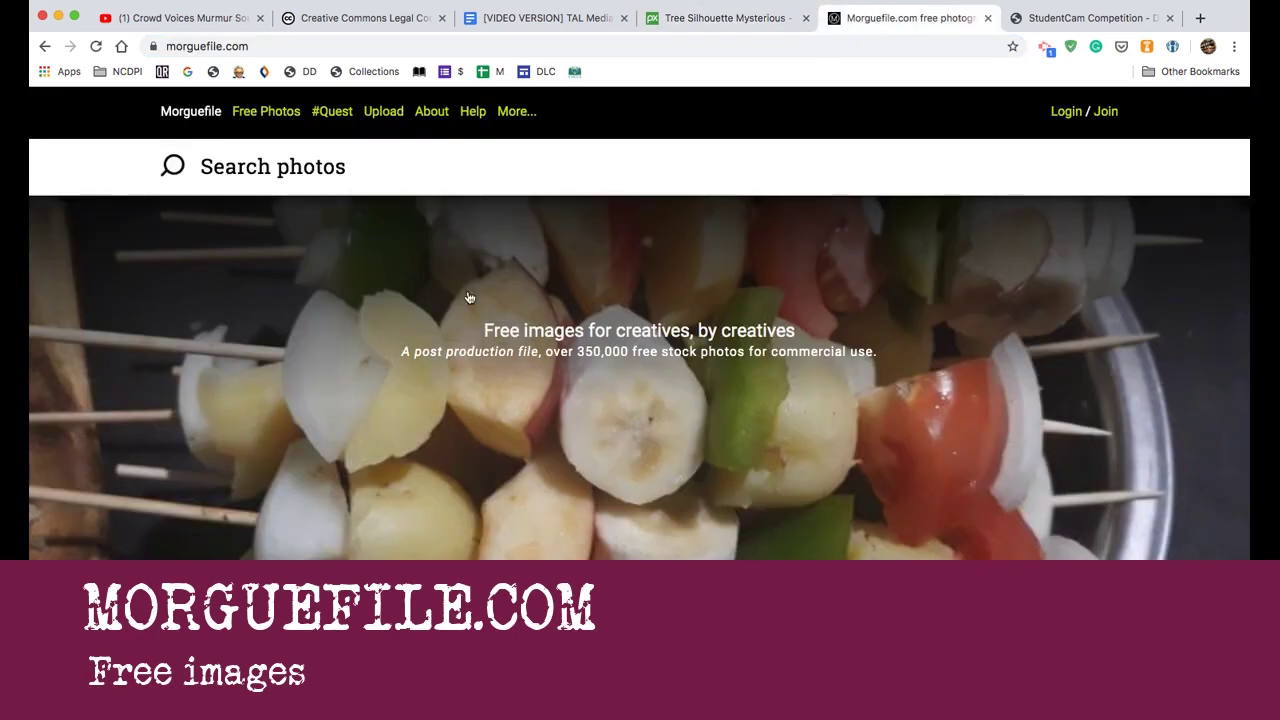
{"action": "left_click", "coordinate": [343, 165]}
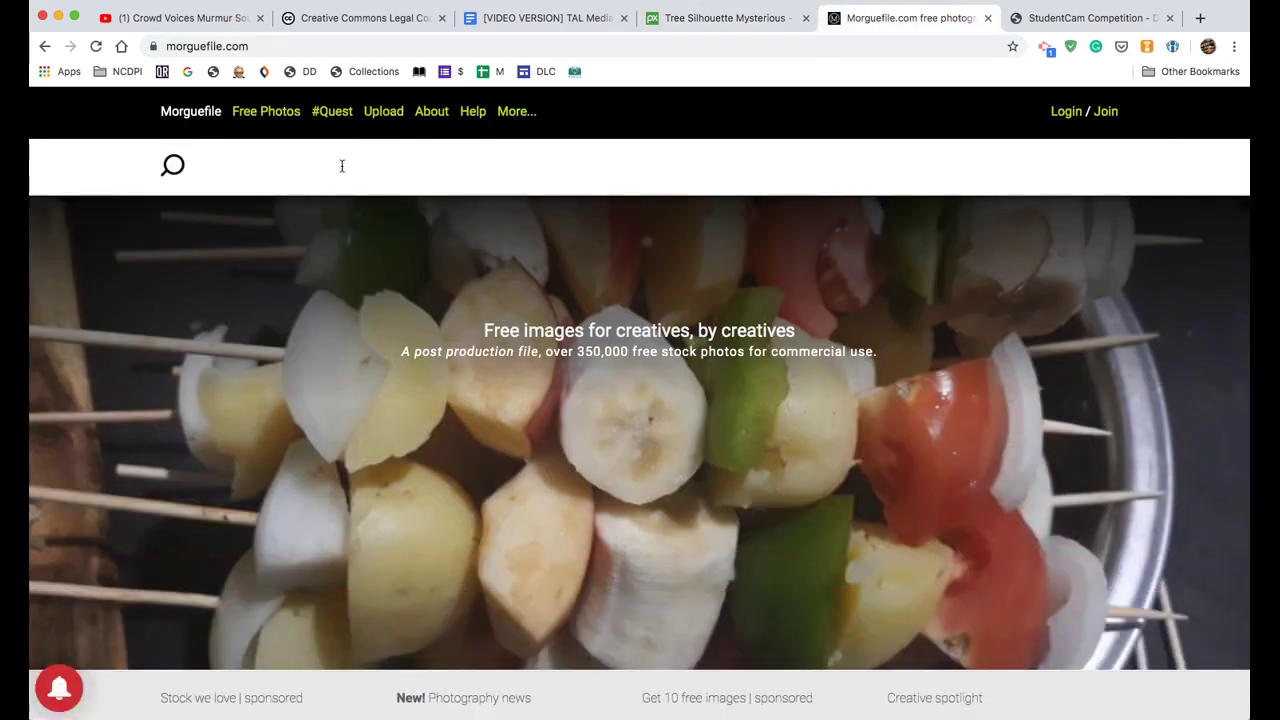
{"action": "type", "text": "night sky"}
{"action": "key", "text": "Return"}
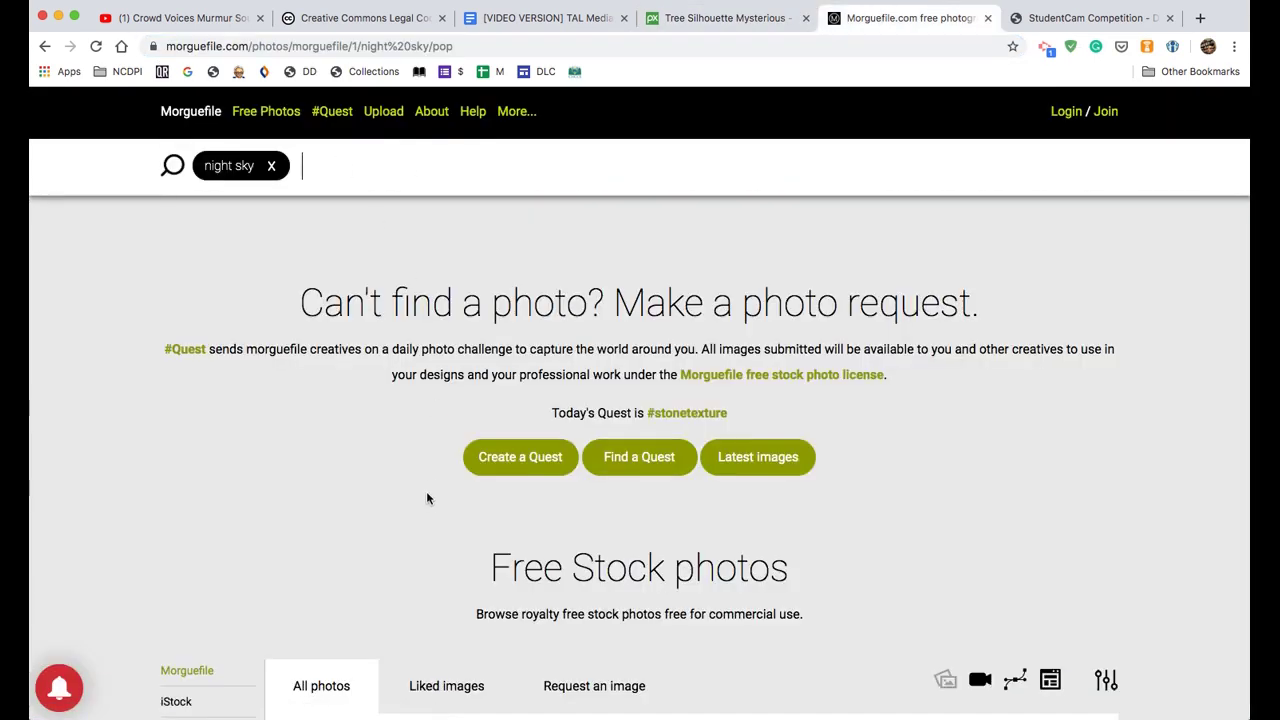
Step: Browse the night sky results, open the full moon photo to examine its author and license details, and close it
{"action": "scroll", "coordinate": [426, 496], "scroll_direction": "down", "scroll_amount": 2}
{"action": "scroll", "coordinate": [429, 504], "scroll_direction": "down", "scroll_amount": 5}
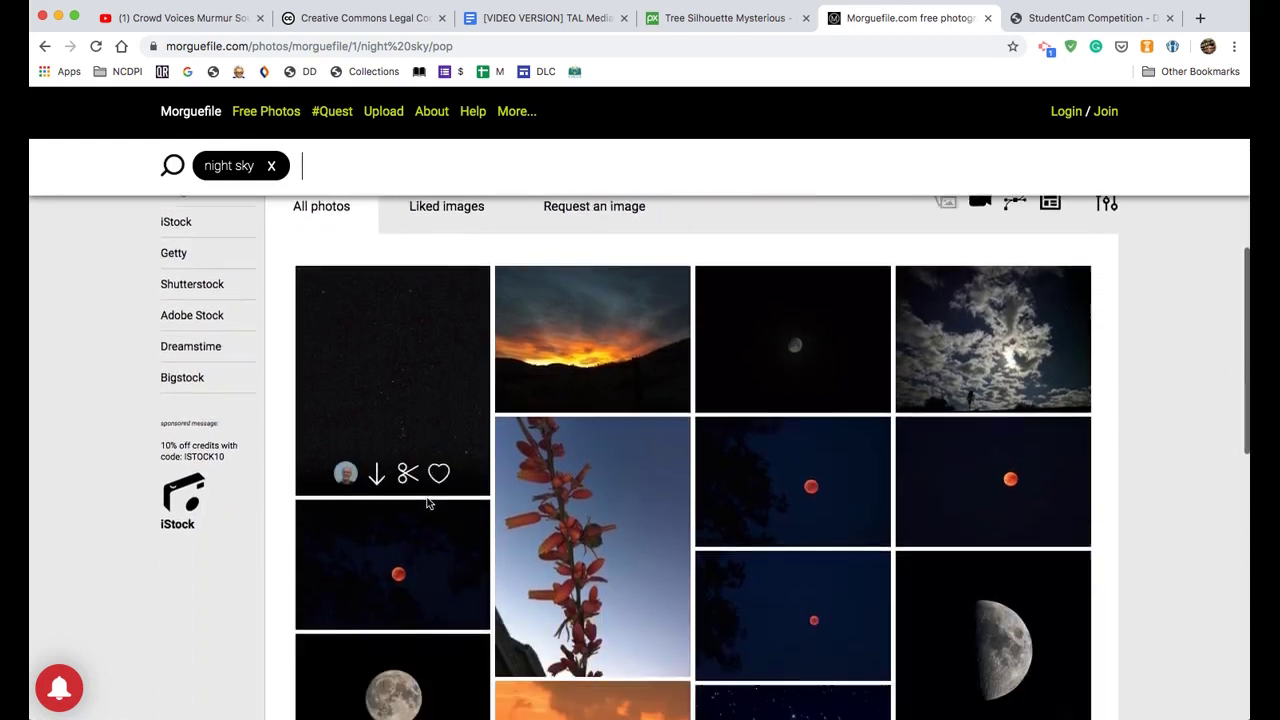
{"action": "scroll", "coordinate": [426, 505], "scroll_direction": "down", "scroll_amount": 2}
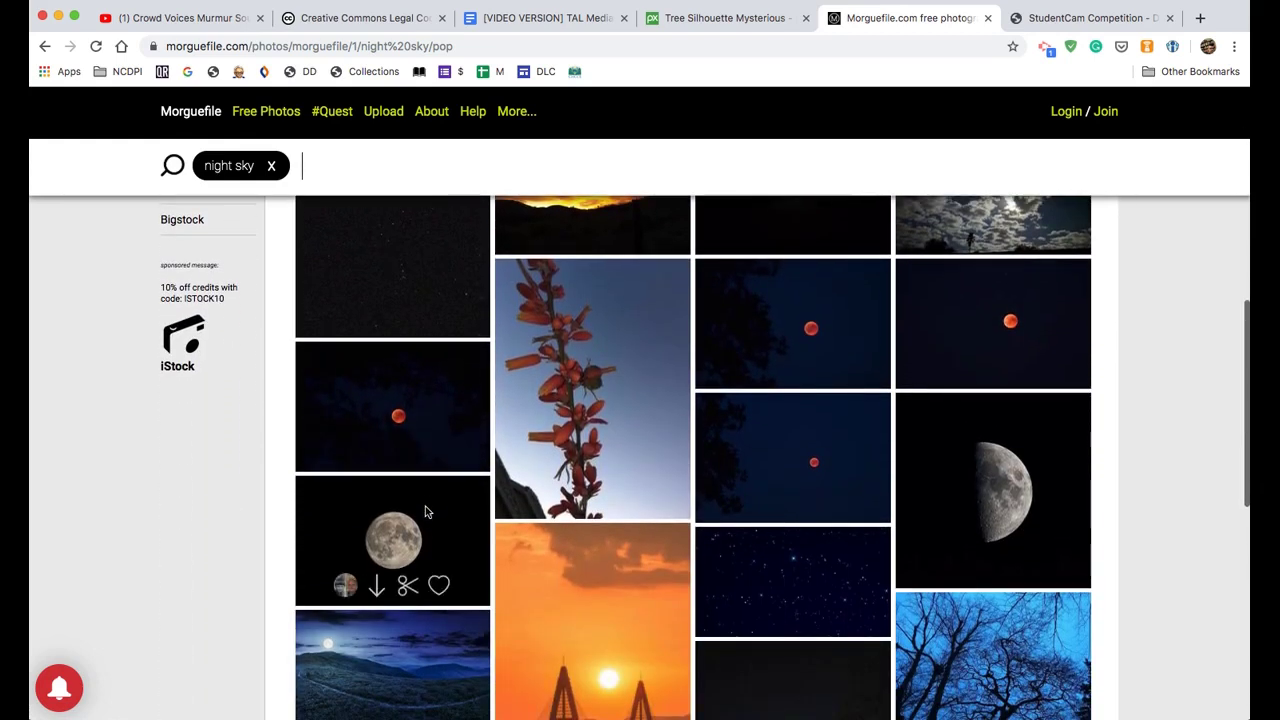
{"action": "left_click", "coordinate": [398, 537]}
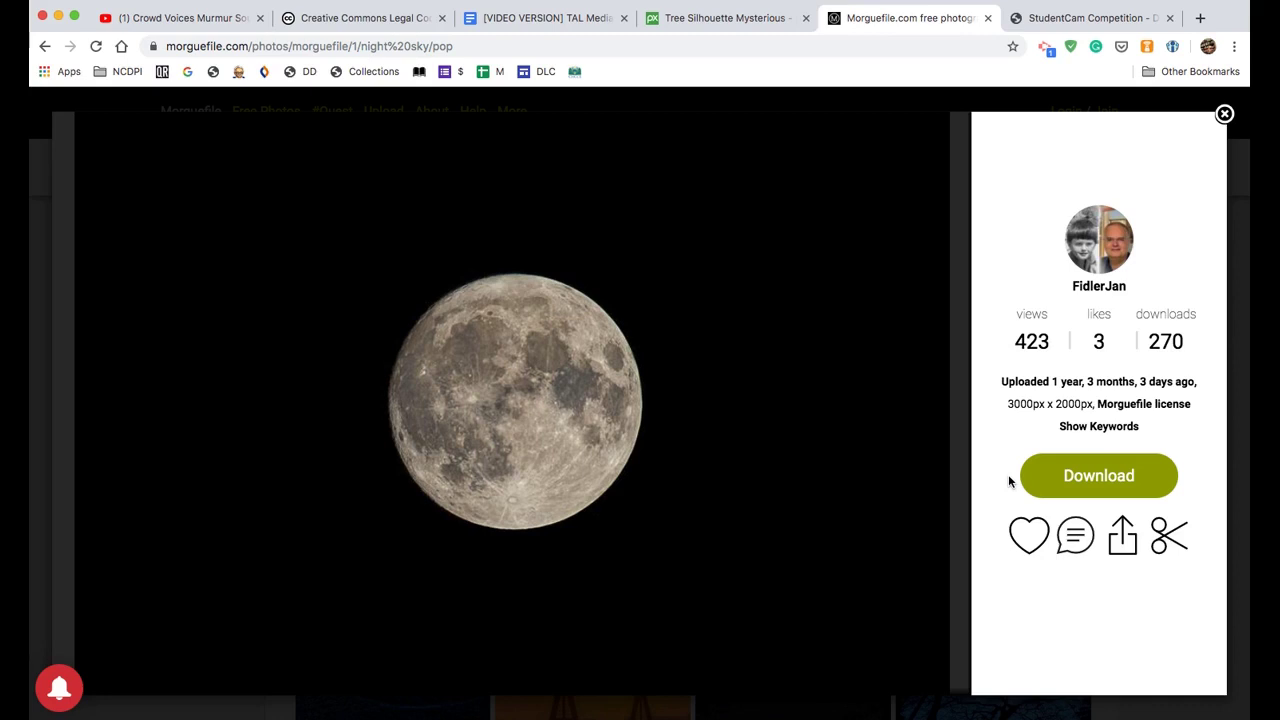
{"action": "left_click", "coordinate": [1225, 114]}
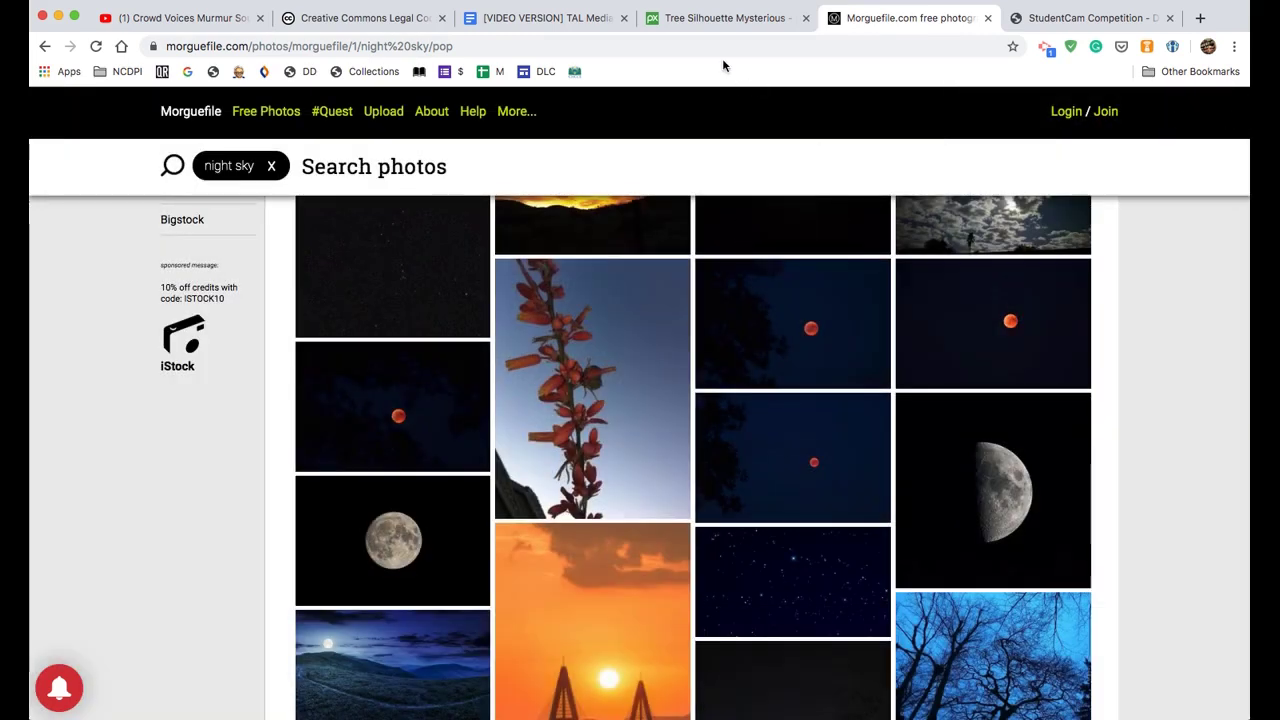
Step: Switch to the StudentCam C-SPAN downloads page and examine its clip usage guidance, topic areas and recently added clips
{"action": "left_click", "coordinate": [1058, 17]}
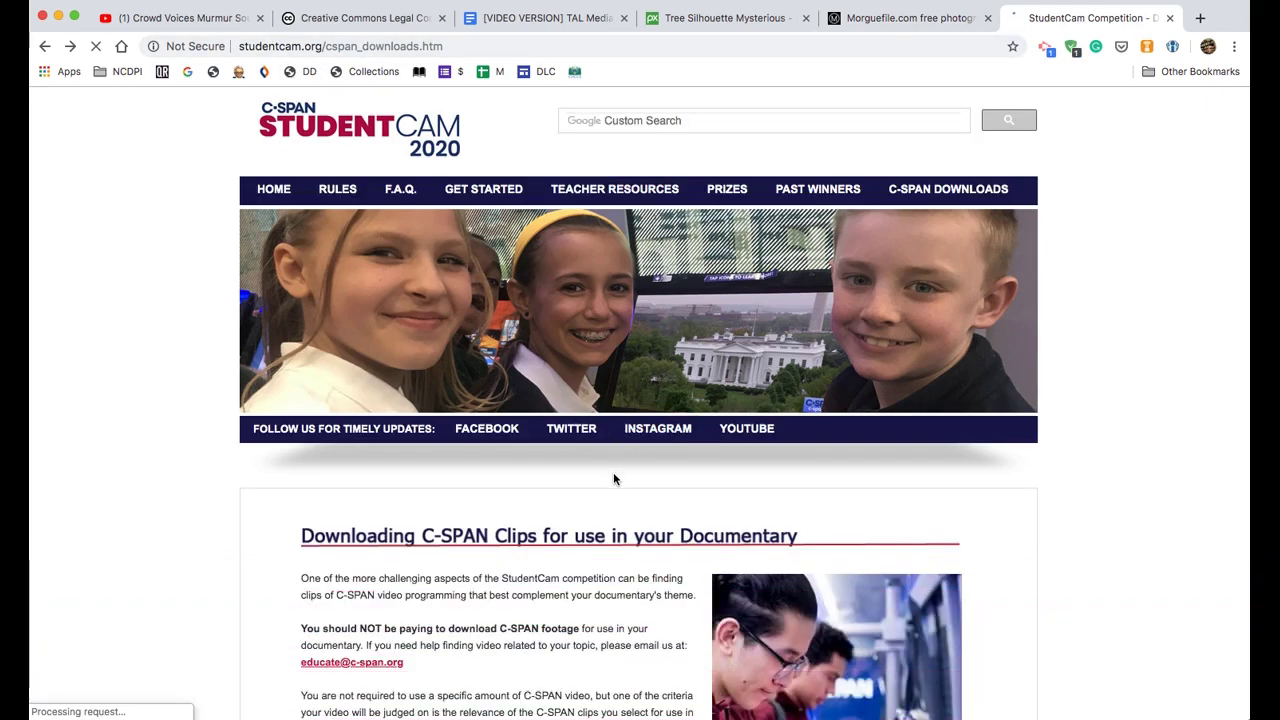
{"action": "scroll", "coordinate": [613, 472], "scroll_direction": "down", "scroll_amount": 1}
{"action": "scroll", "coordinate": [613, 472], "scroll_direction": "up", "scroll_amount": 1}
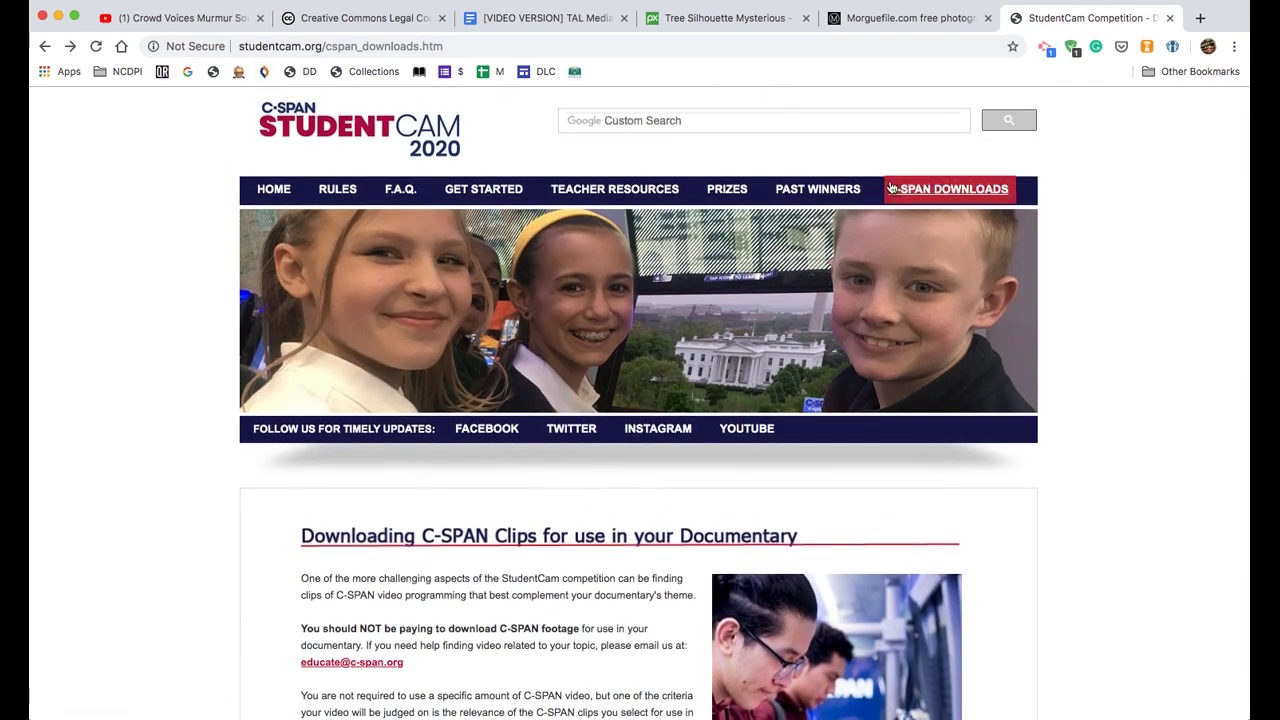
{"action": "scroll", "coordinate": [593, 484], "scroll_direction": "down", "scroll_amount": 3}
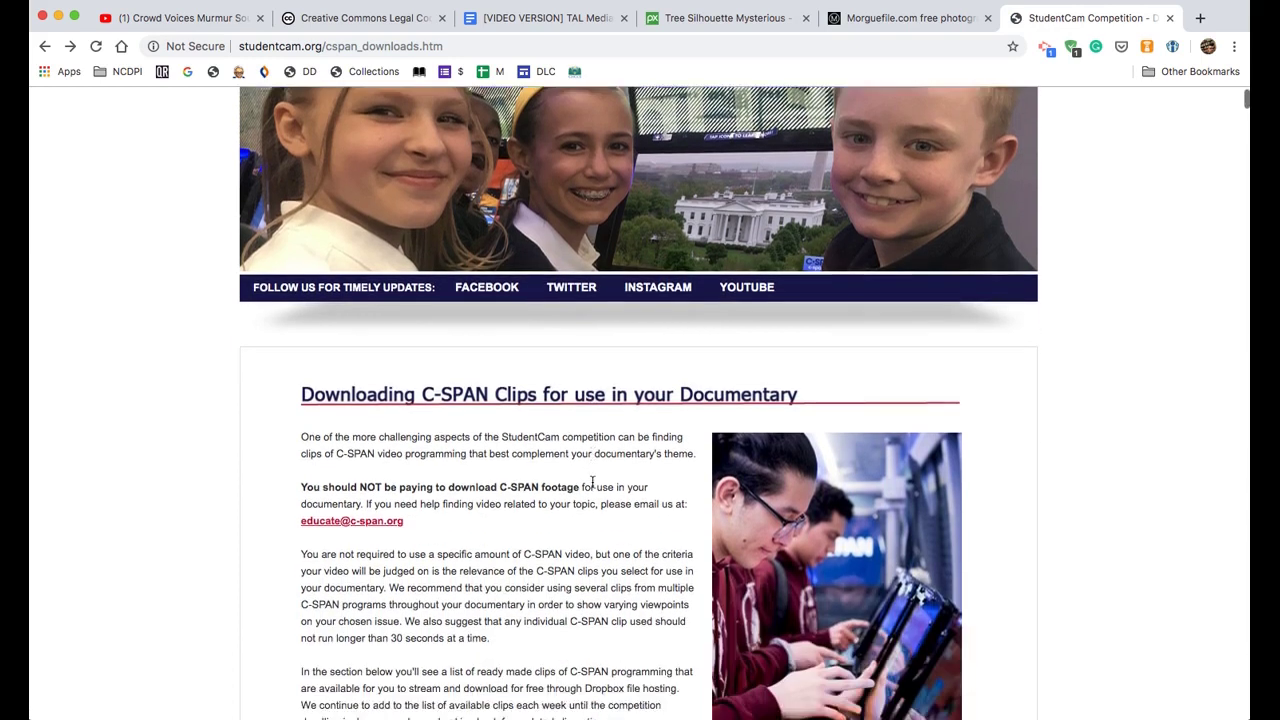
{"action": "scroll", "coordinate": [593, 484], "scroll_direction": "down", "scroll_amount": 10}
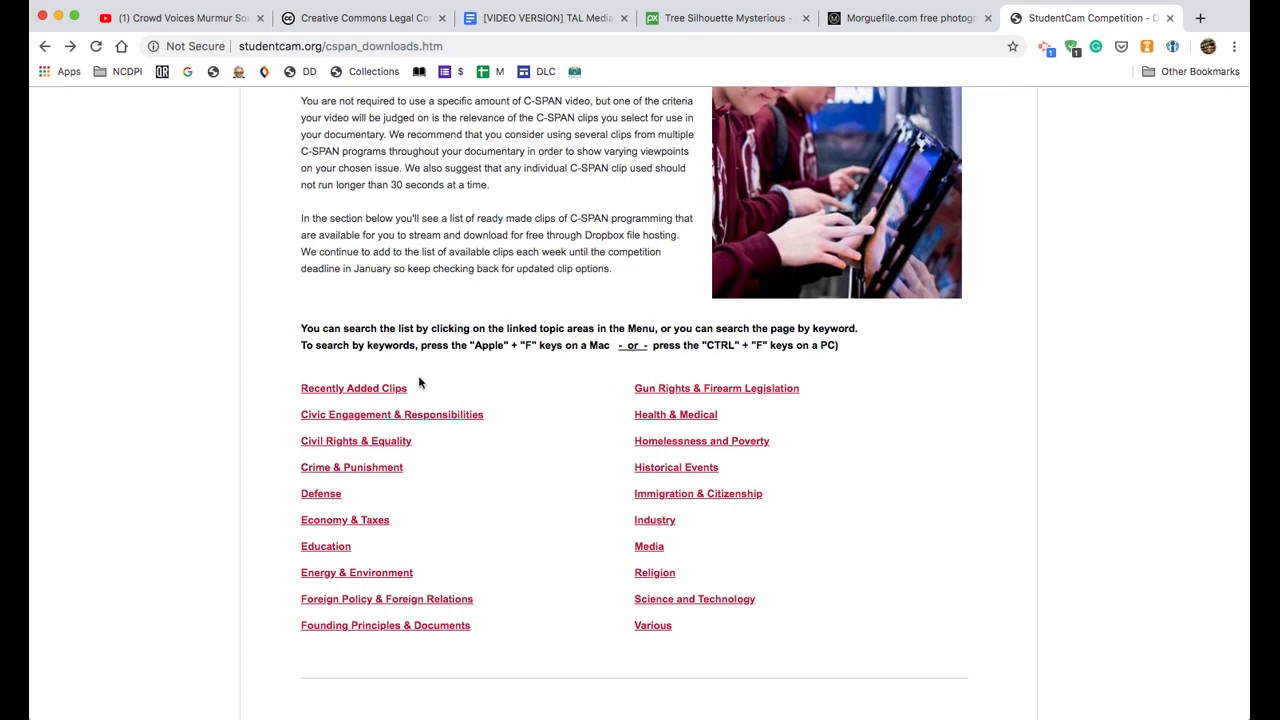
{"action": "scroll", "coordinate": [548, 584], "scroll_direction": "down", "scroll_amount": 11}
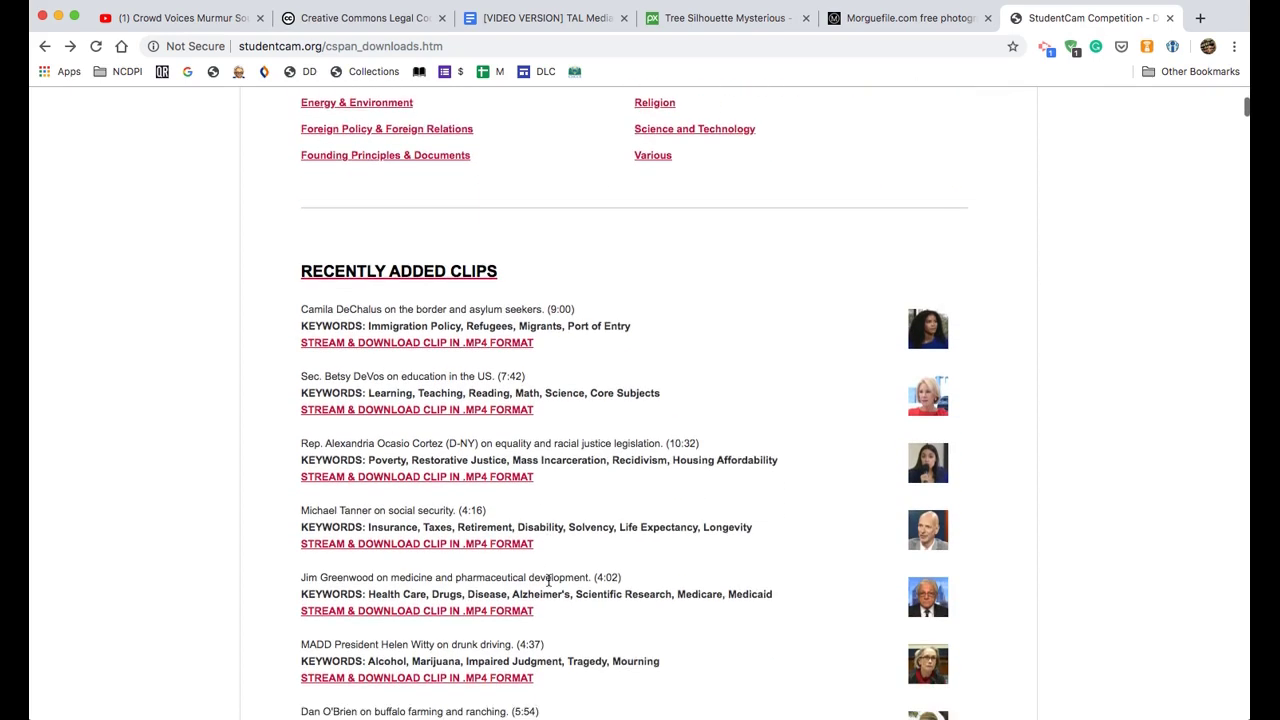
{"action": "scroll", "coordinate": [548, 584], "scroll_direction": "down", "scroll_amount": 3}
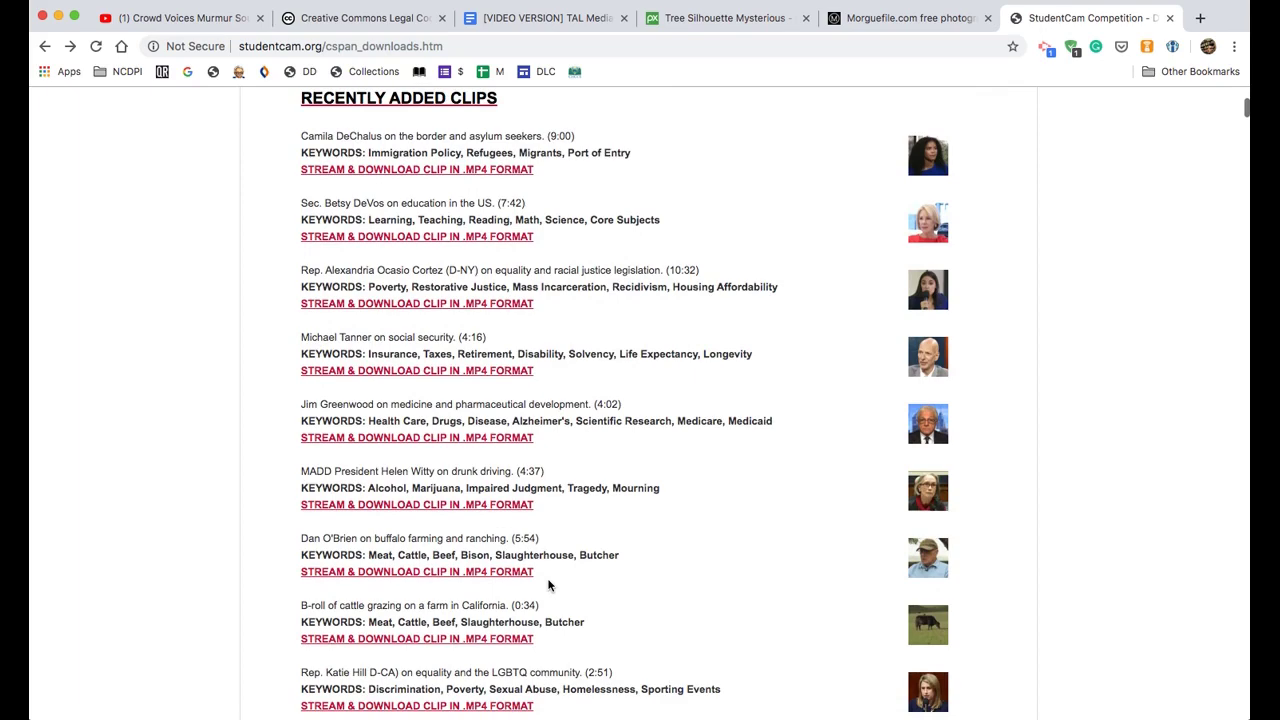
{"action": "scroll", "coordinate": [548, 584], "scroll_direction": "down", "scroll_amount": 4}
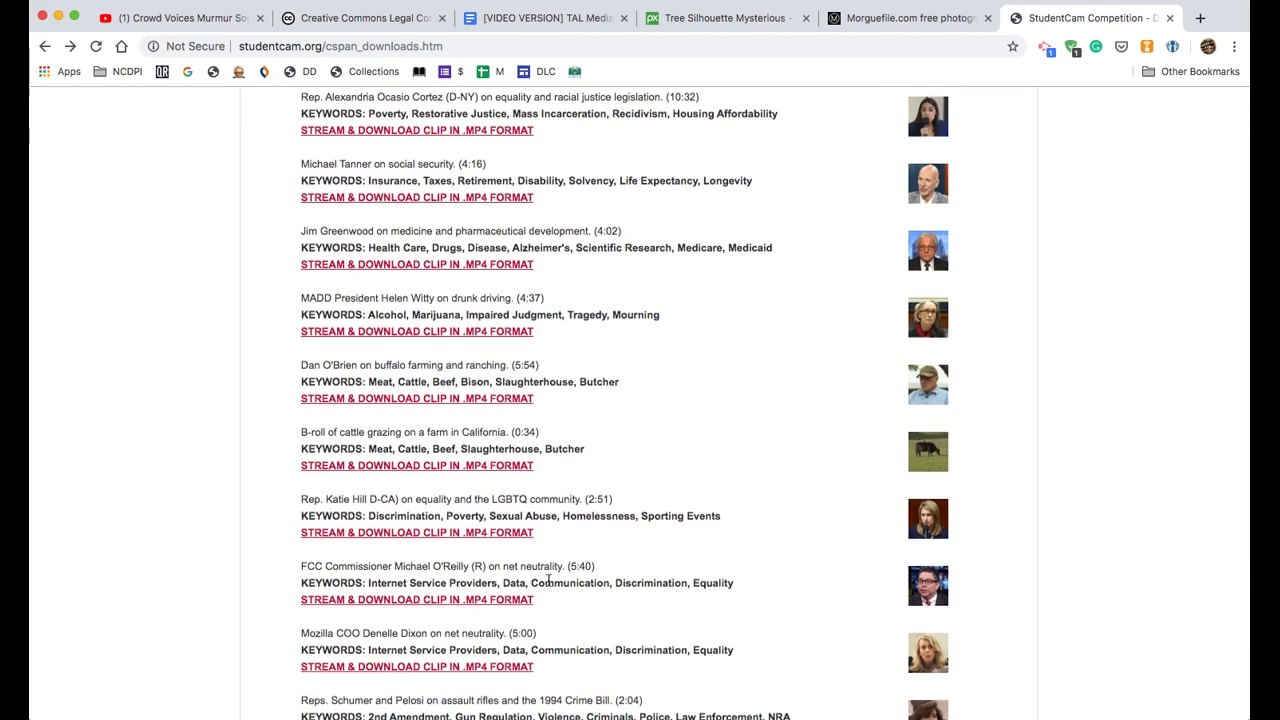
{"action": "scroll", "coordinate": [548, 580], "scroll_direction": "up", "scroll_amount": 20}
{"action": "scroll", "coordinate": [548, 584], "scroll_direction": "up", "scroll_amount": 2}
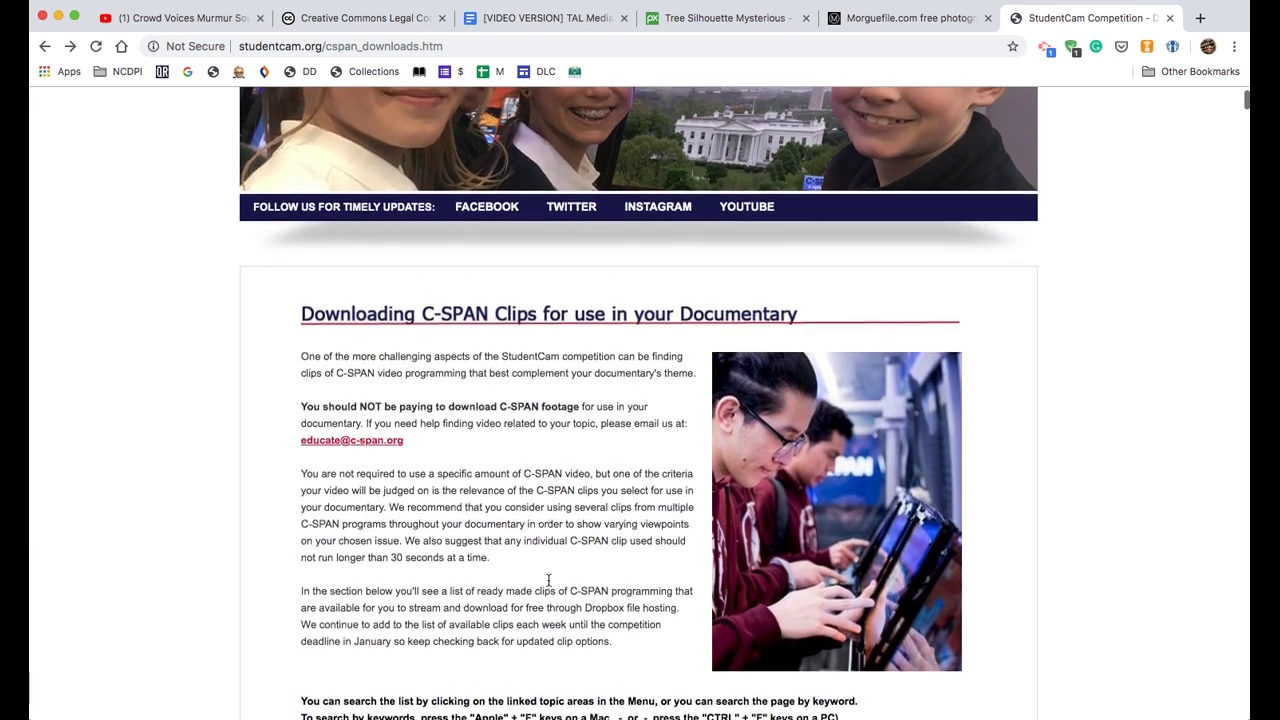
{"action": "scroll", "coordinate": [548, 580], "scroll_direction": "up", "scroll_amount": 5}
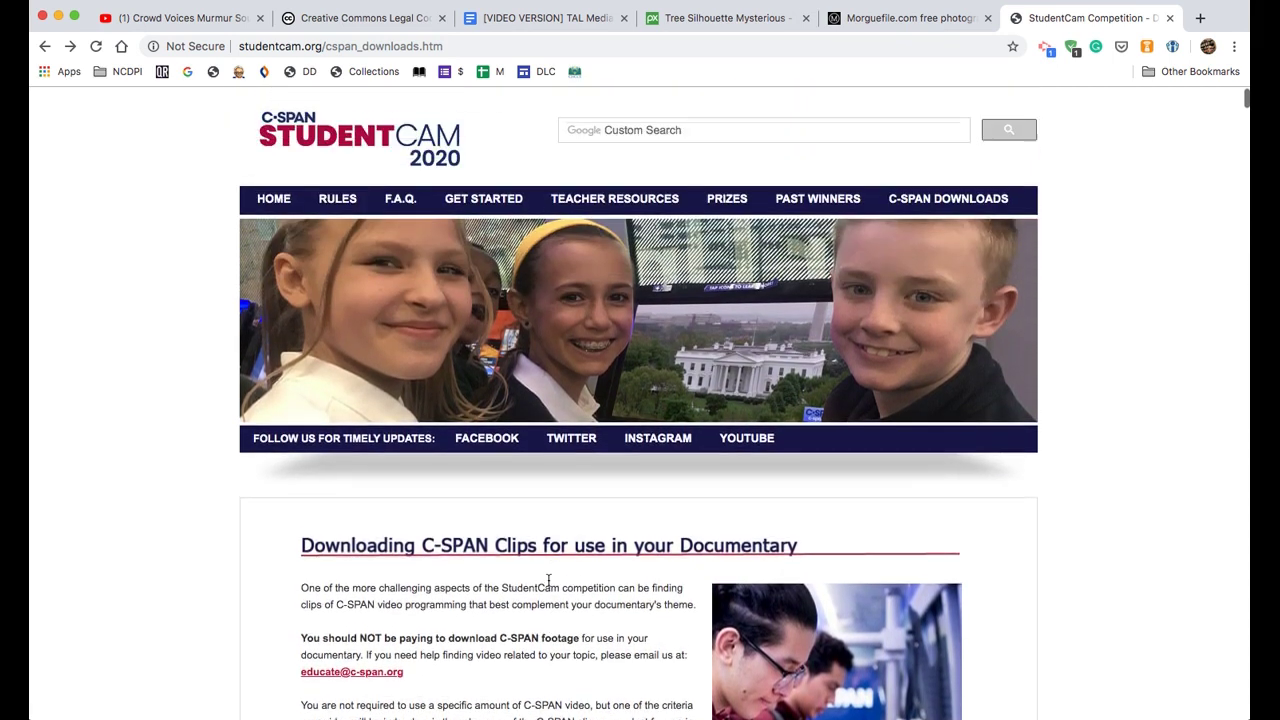
{"action": "scroll", "coordinate": [548, 580], "scroll_direction": "down", "scroll_amount": 1}
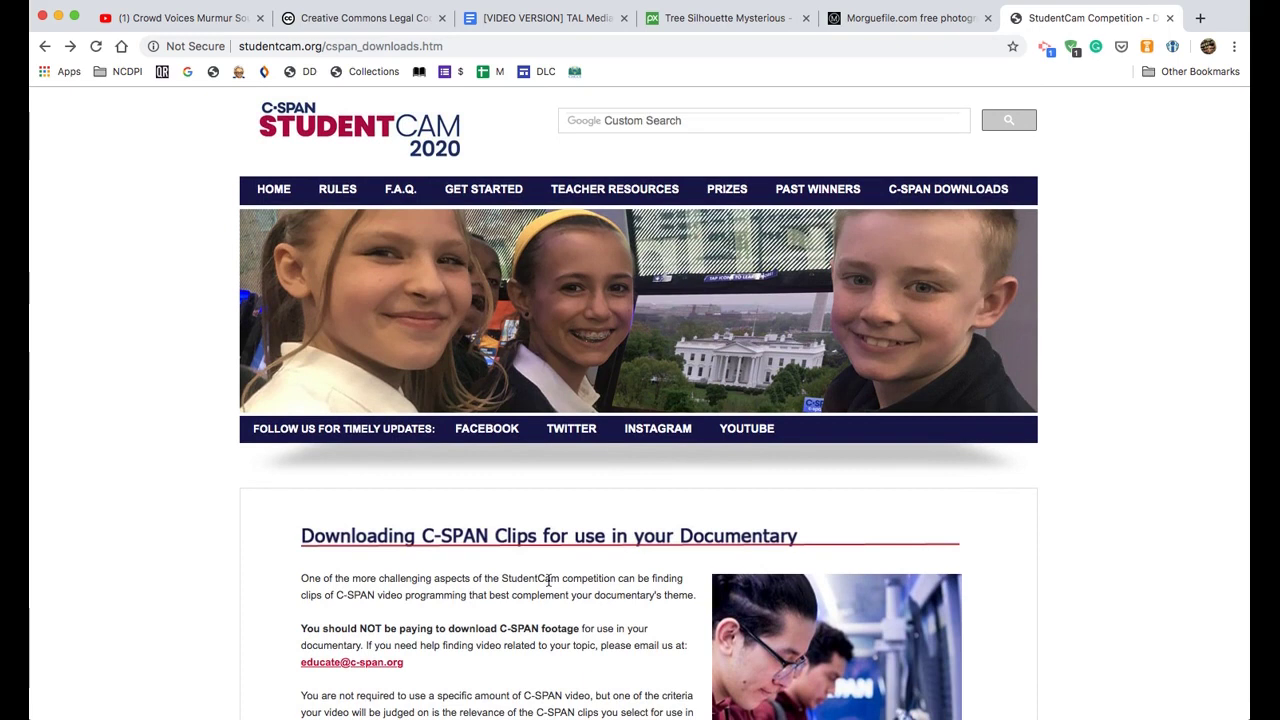